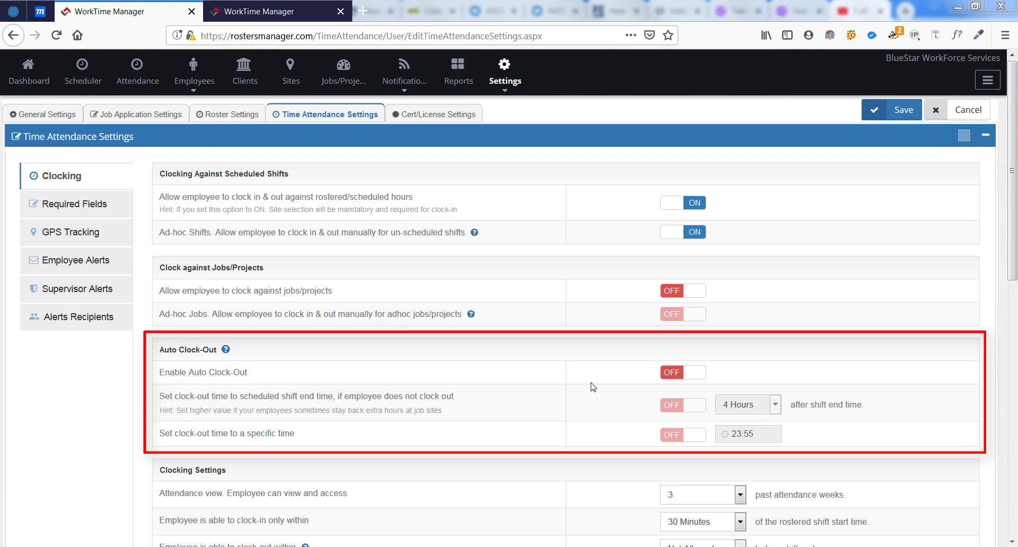
# - Enable Auto Clock-Out and set the clock-out time to the scheduled shift end, applied 4 Hours after shift end time
pyautogui.click(695, 374)
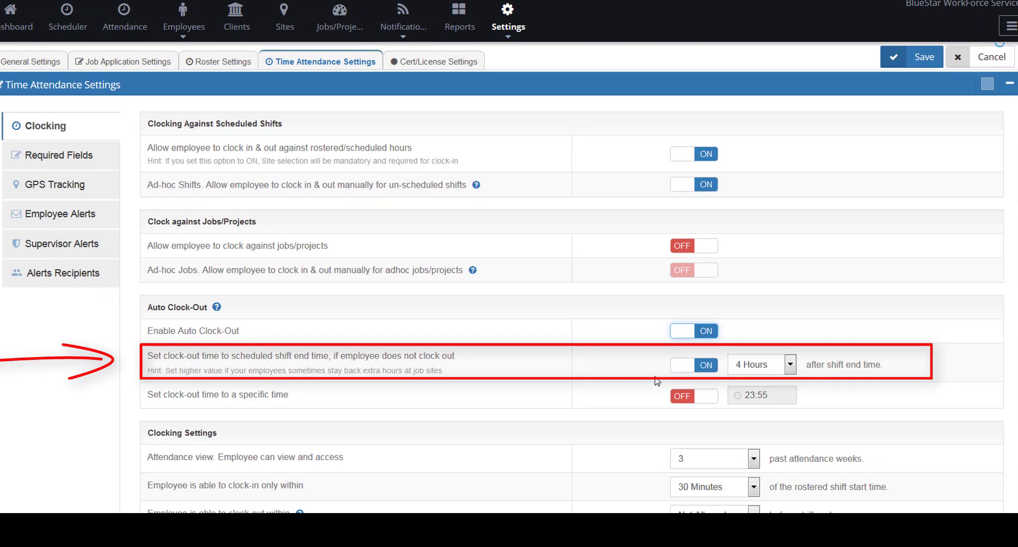
pyautogui.click(770, 371)
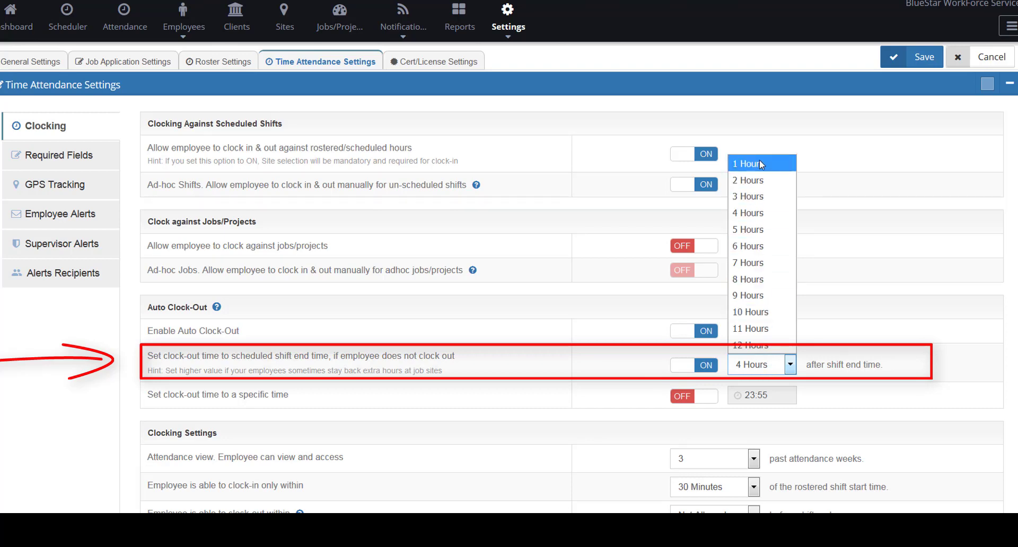
pyautogui.click(763, 219)
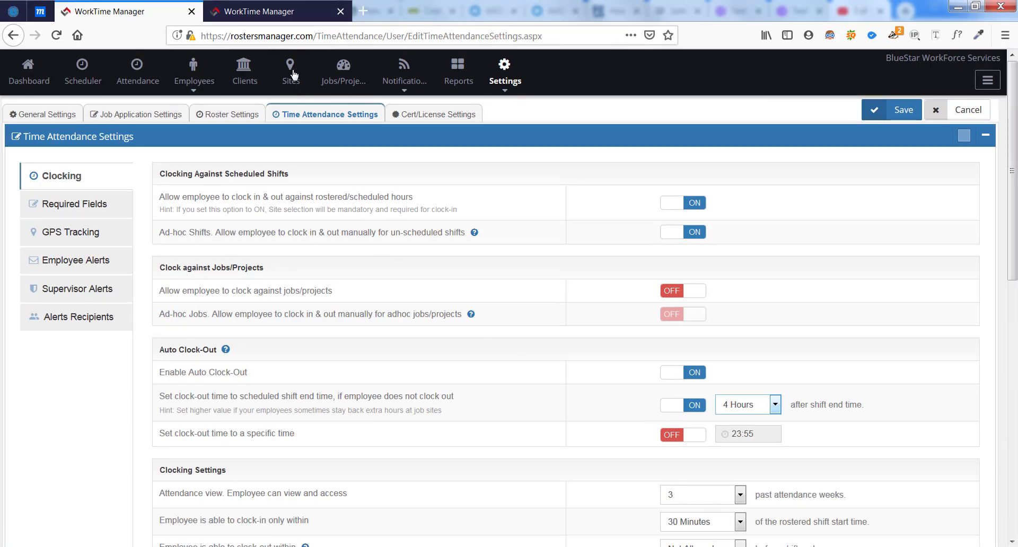
# - Examine the automatic clock-out entry in the clocked records of the attendance time card list
pyautogui.click(276, 14)
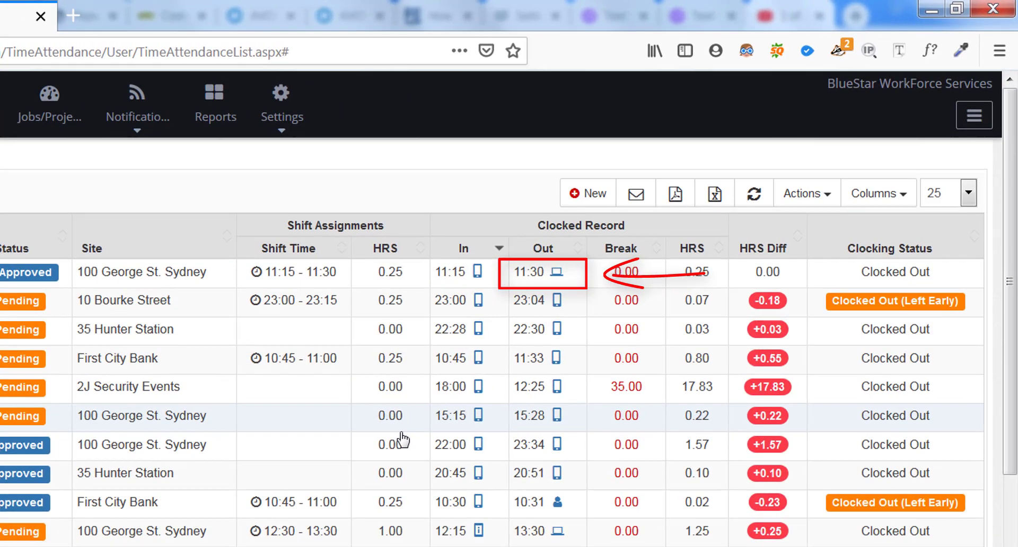
pyautogui.click(505, 282)
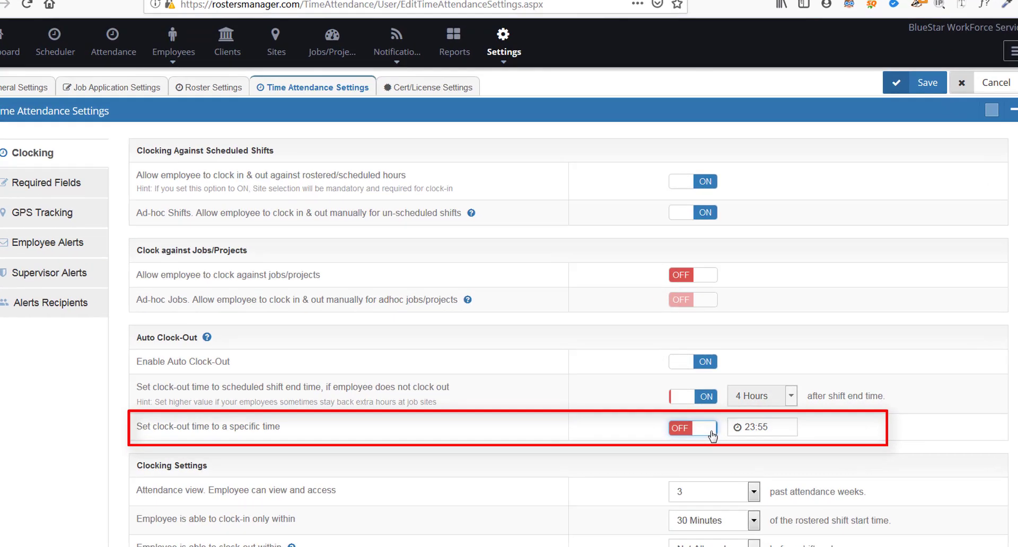
# - Try automatic clock-out at a specific time of 23:55, and switch back to the scheduled shift end option
pyautogui.click(712, 436)
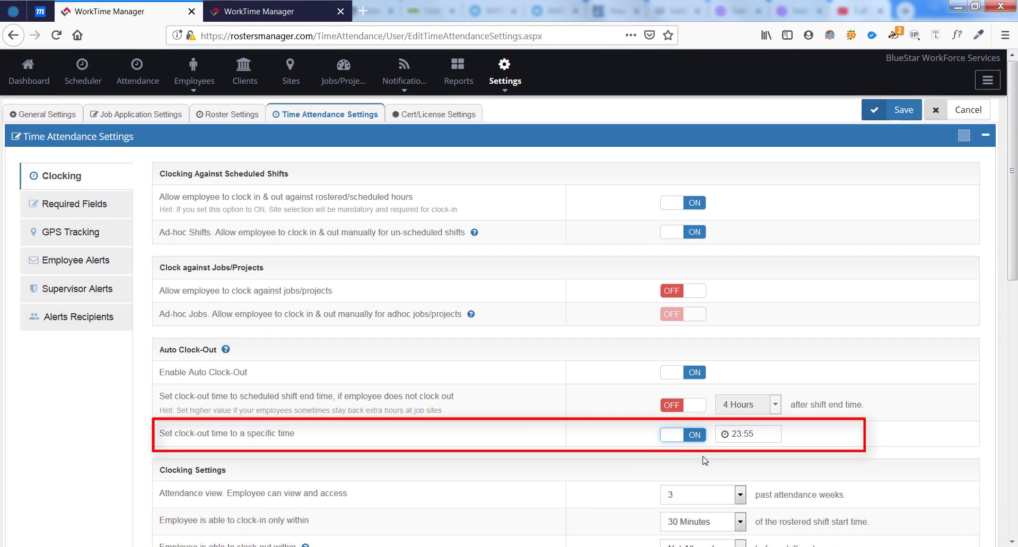
pyautogui.click(766, 436)
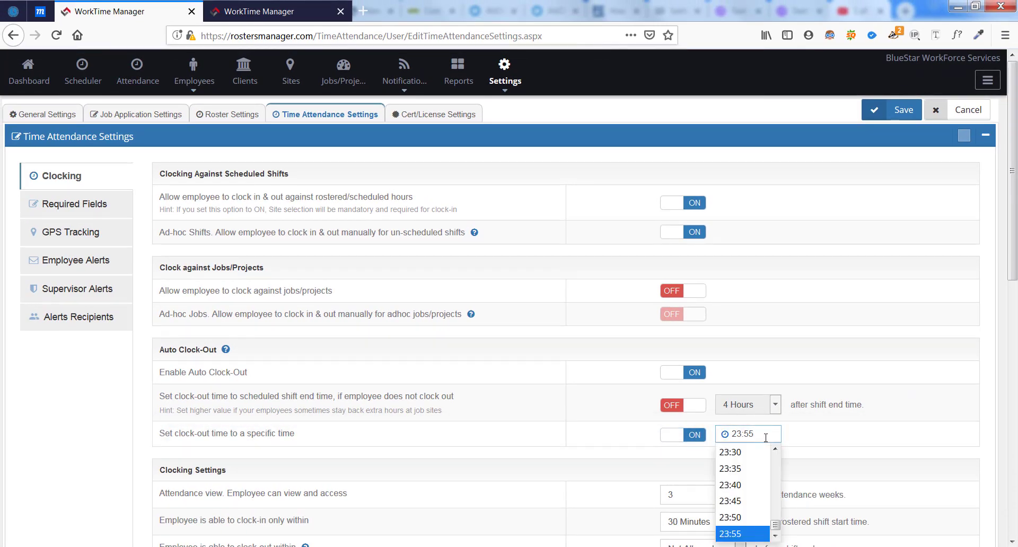
pyautogui.click(742, 534)
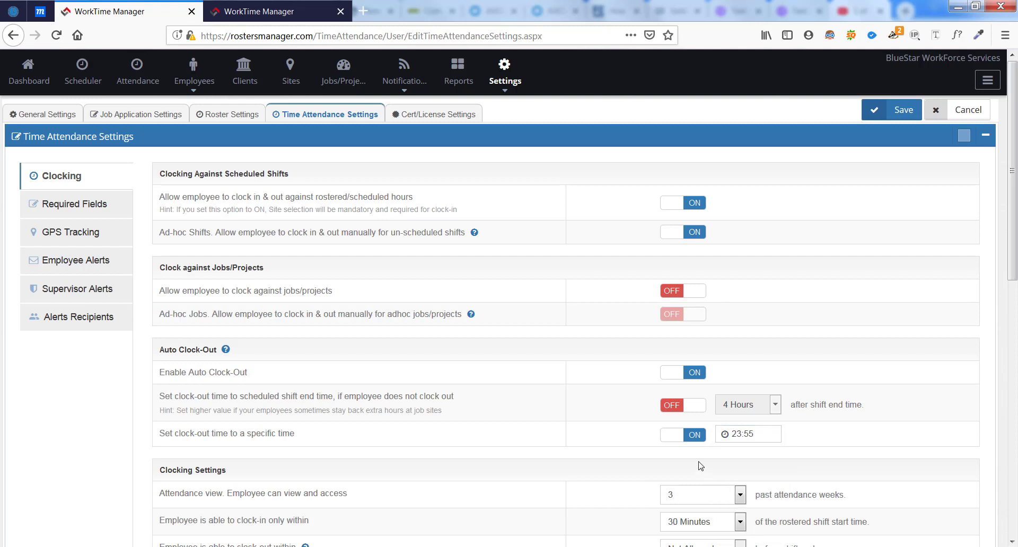
pyautogui.click(683, 405)
# - Turn on Round Attendance to Scheduled Shifts, with Early Clock-In at 15 Minutes and Late Clock-In at 10 Minutes
pyautogui.scroll(-2, 584, 405)
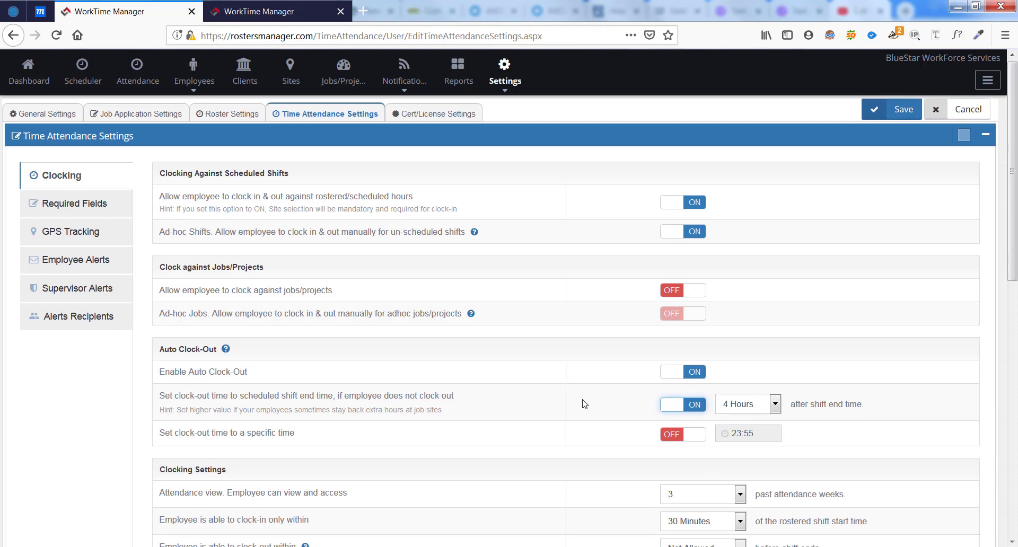
pyautogui.scroll(-4, 584, 405)
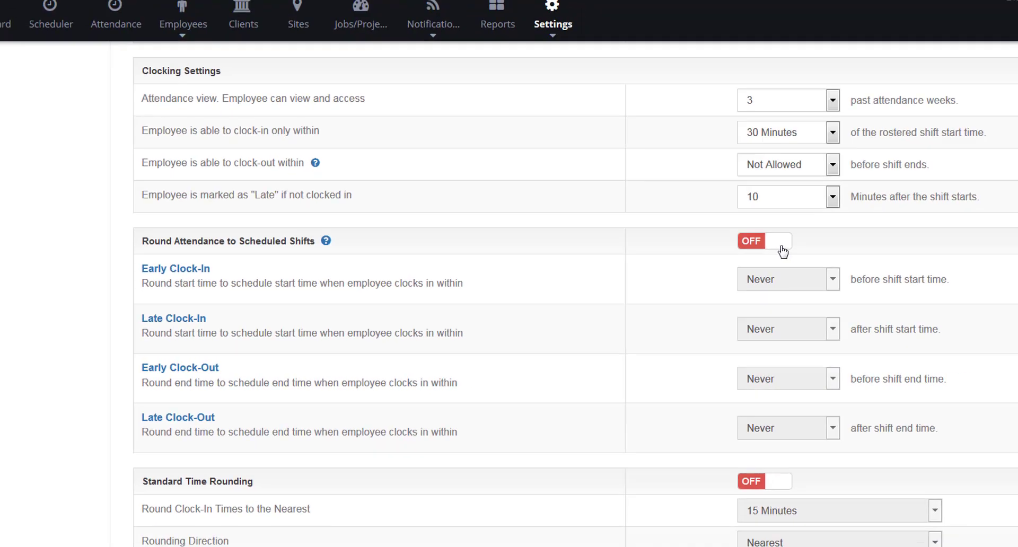
pyautogui.click(899, 212)
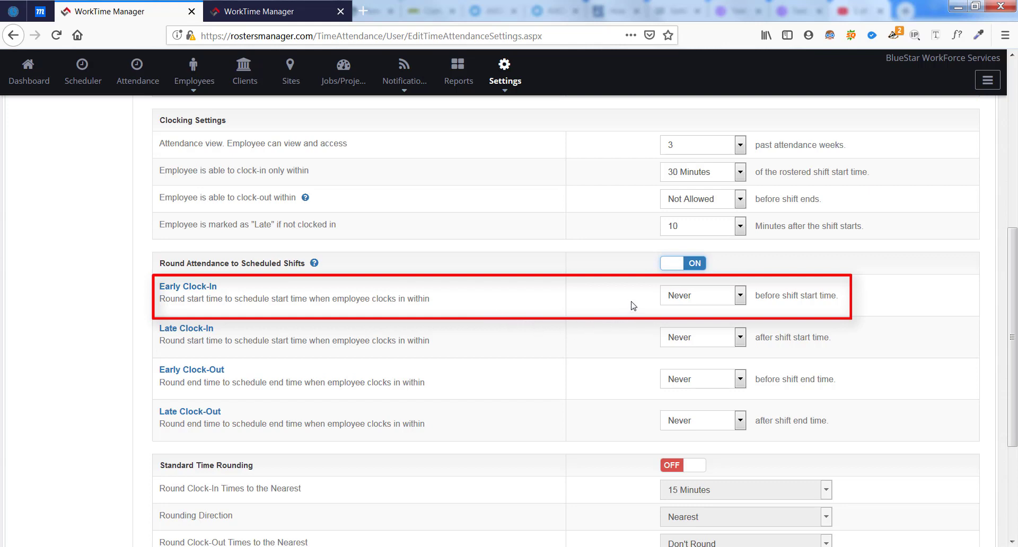
pyautogui.click(687, 300)
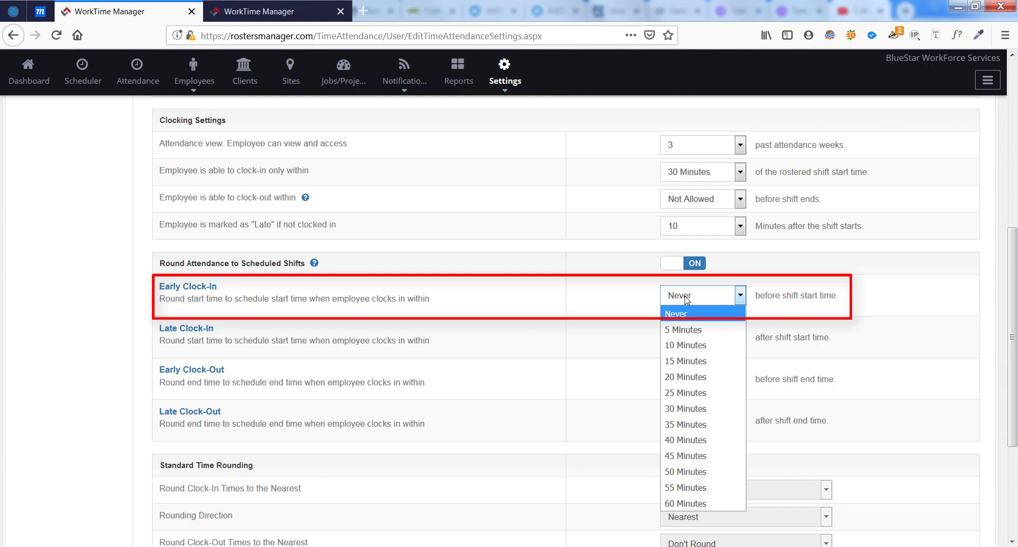
pyautogui.click(641, 296)
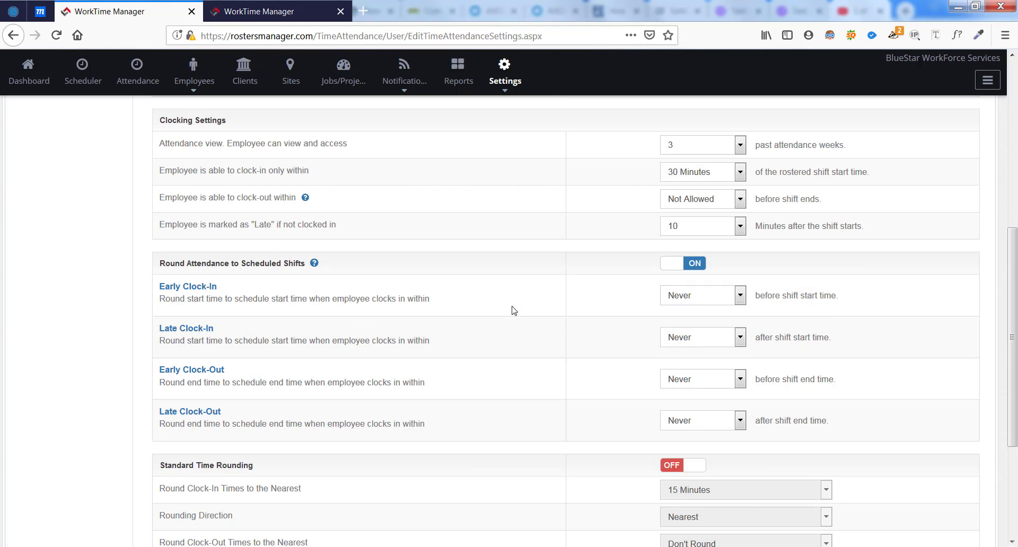
pyautogui.click(677, 301)
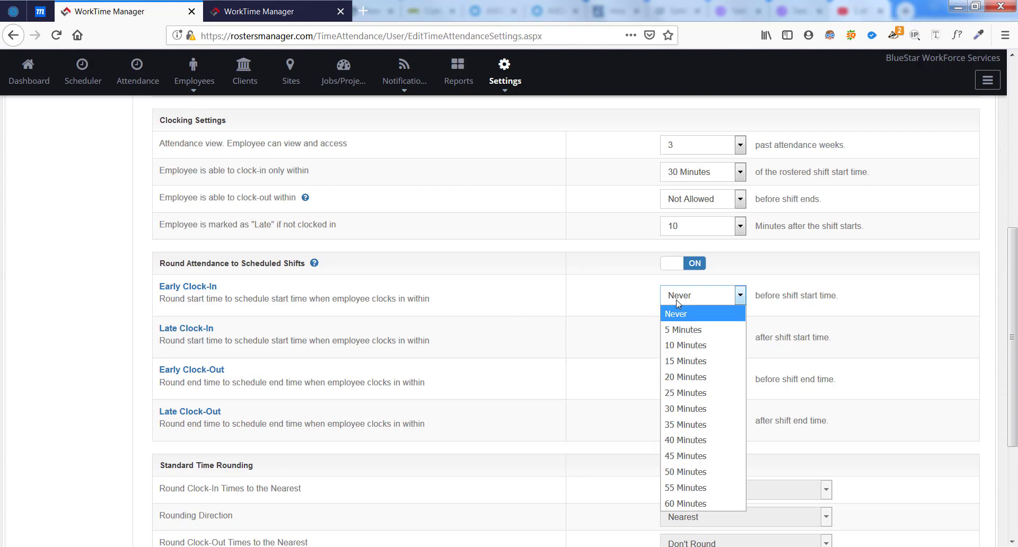
pyautogui.click(682, 362)
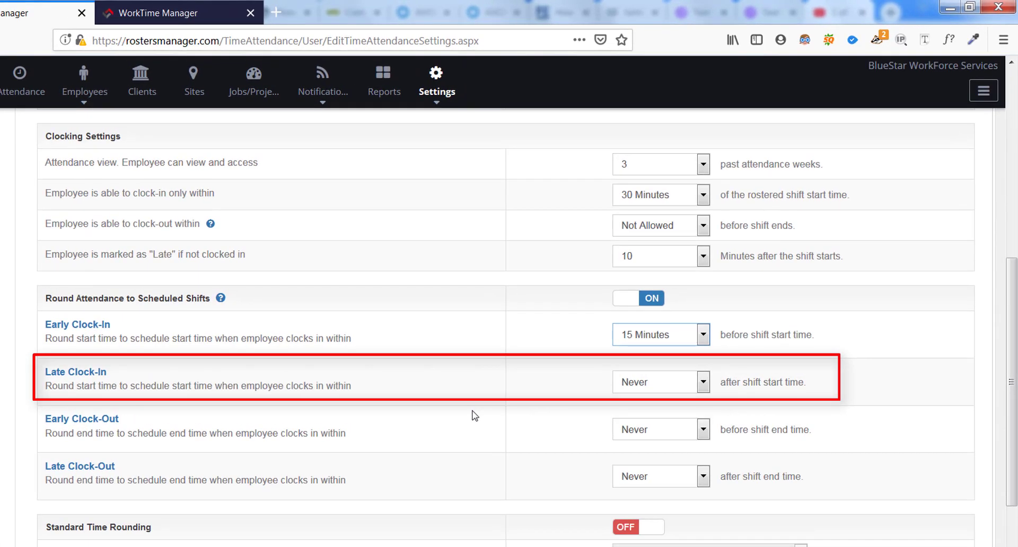
pyautogui.click(627, 390)
pyautogui.click(626, 182)
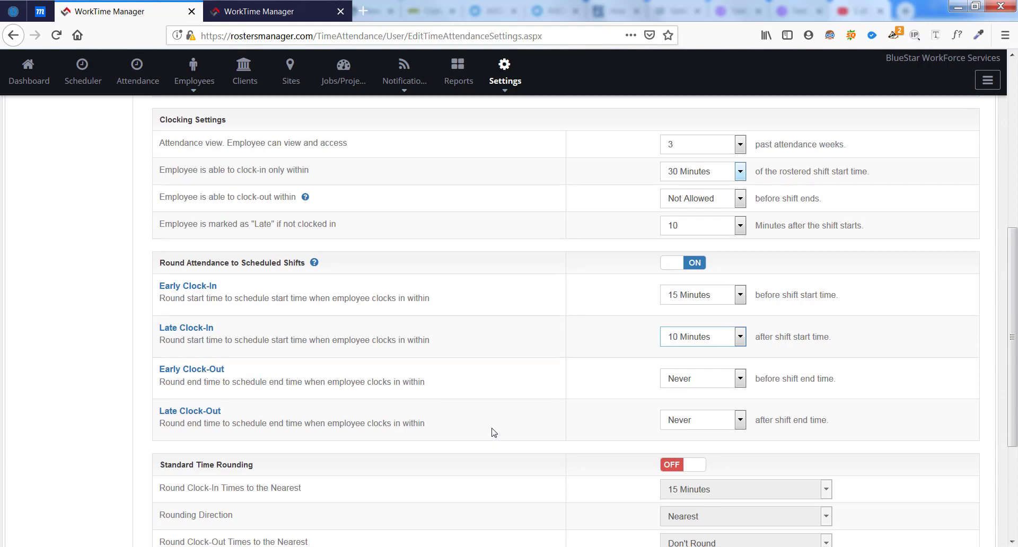
# - Switch from scheduled shift rounding to Standard Time Rounding, and turn Standard Time Rounding off again
pyautogui.scroll(-2, 493, 432)
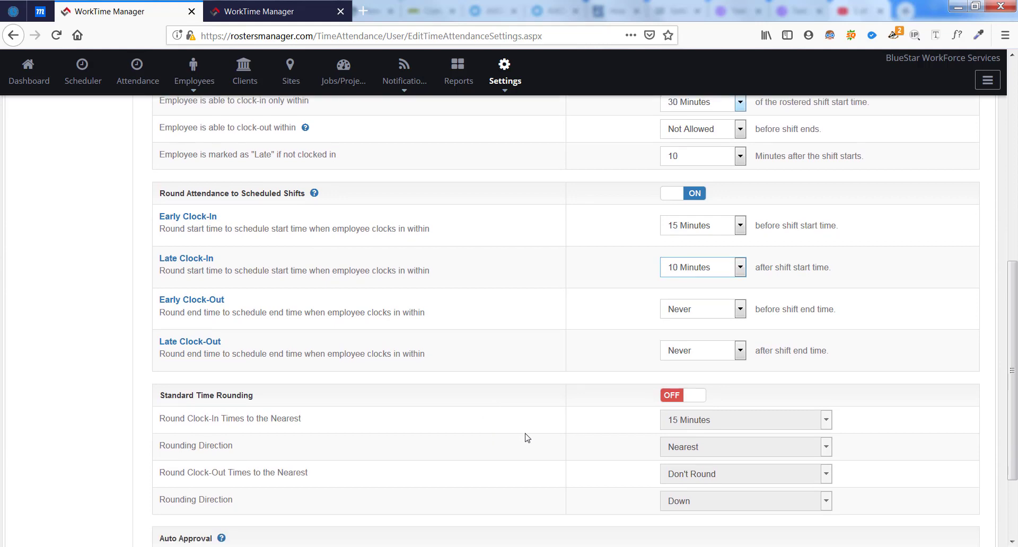
pyautogui.click(692, 403)
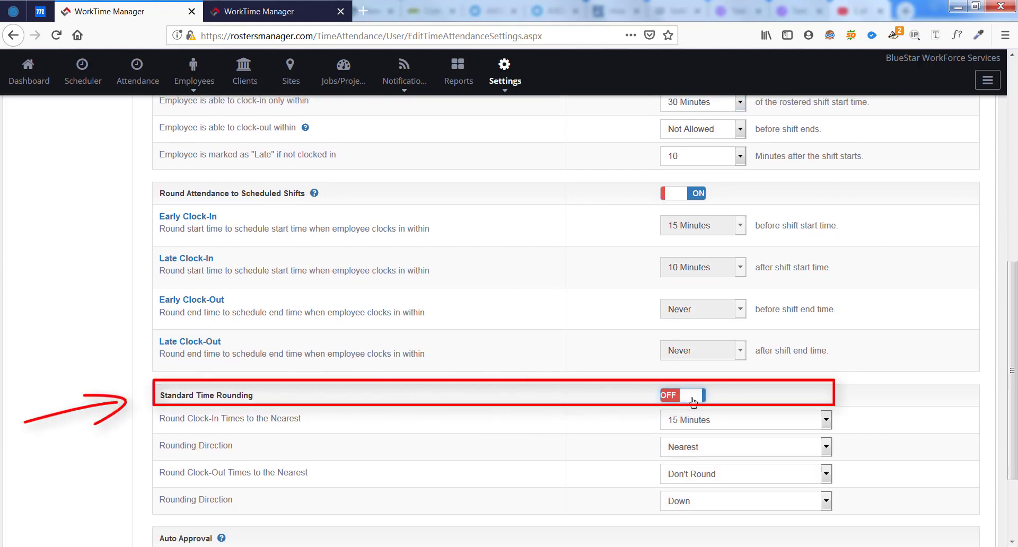
pyautogui.click(691, 426)
pyautogui.click(691, 424)
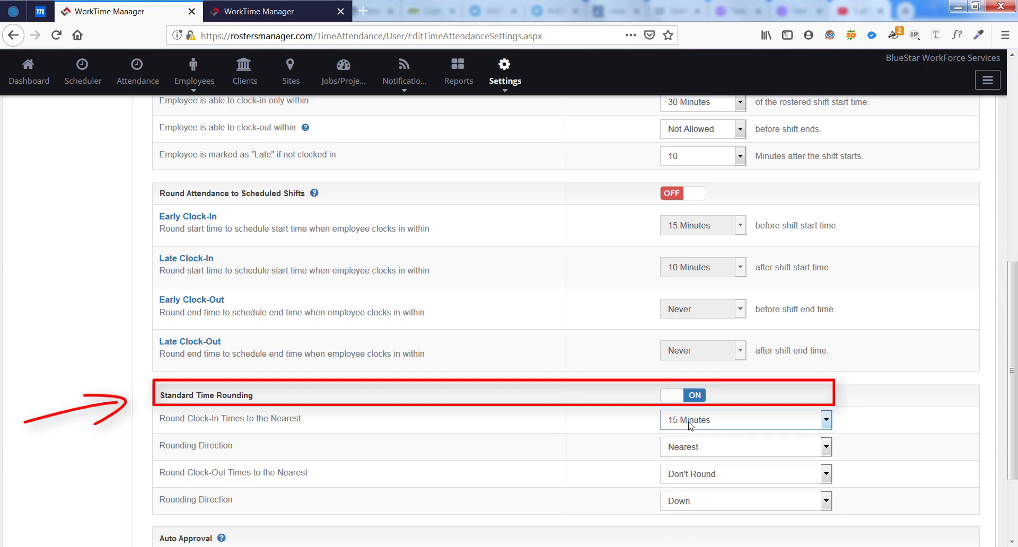
pyautogui.click(696, 394)
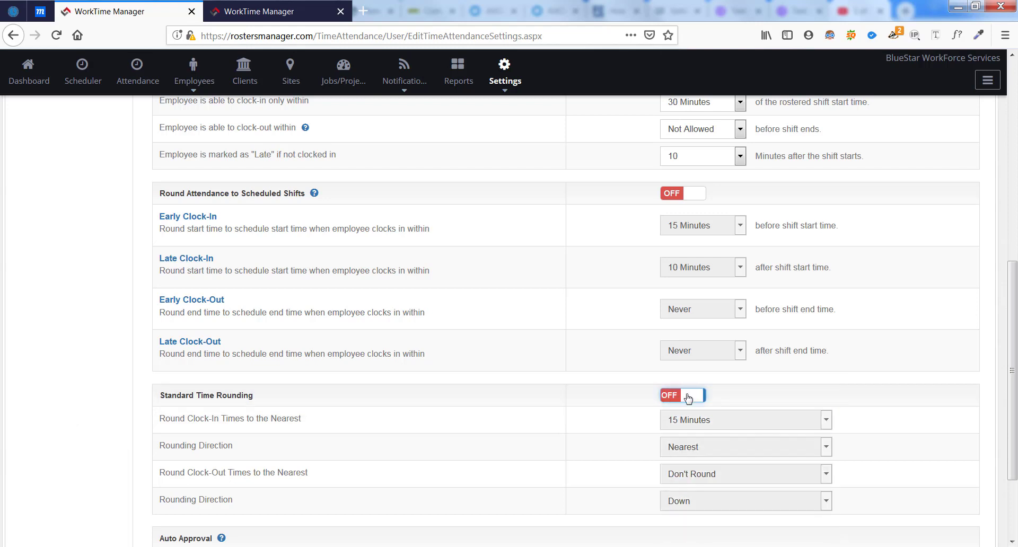
# - Set Auto Approval of attendance matching a scheduled shift to a variance of Up to 10 Minutes
pyautogui.scroll(-2, 562, 406)
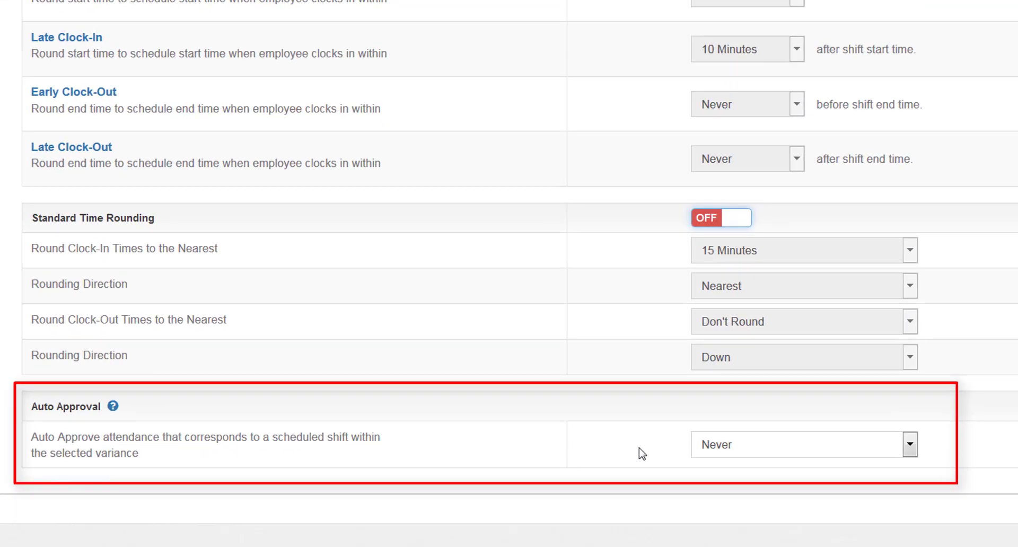
pyautogui.click(762, 447)
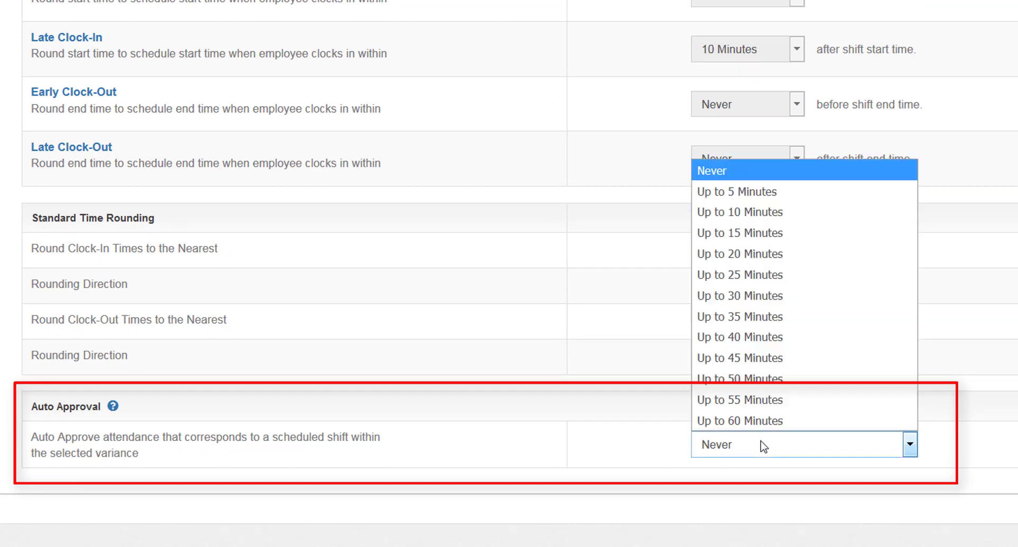
pyautogui.click(779, 212)
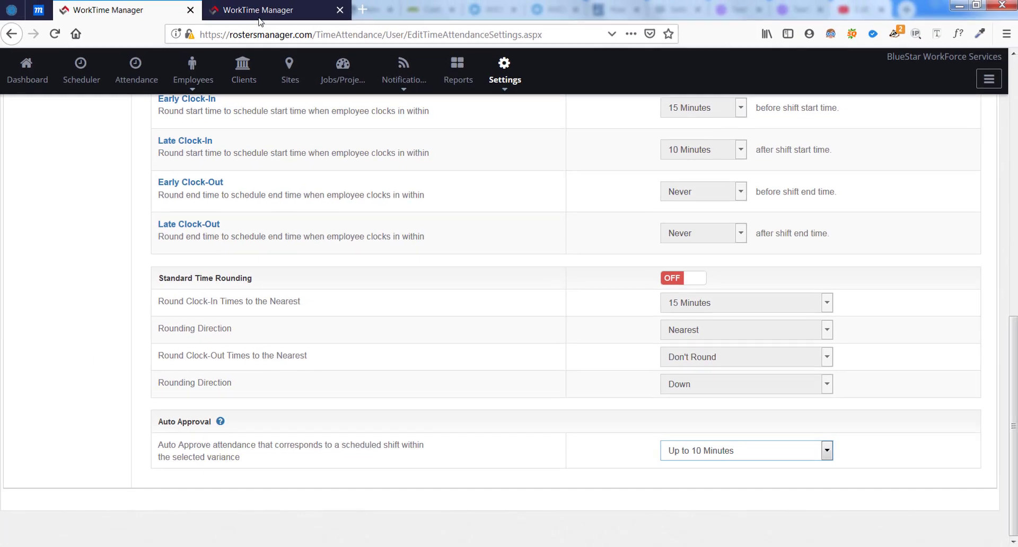
# - Check the automatically approved record in the attendance time card list and return to the Time Attendance Settings
pyautogui.click(260, 13)
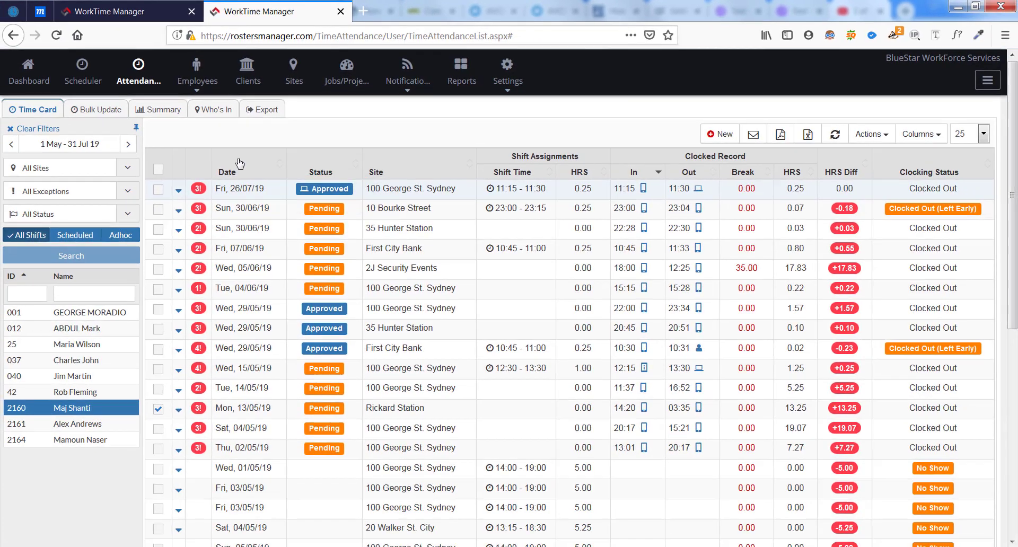
pyautogui.click(77, 13)
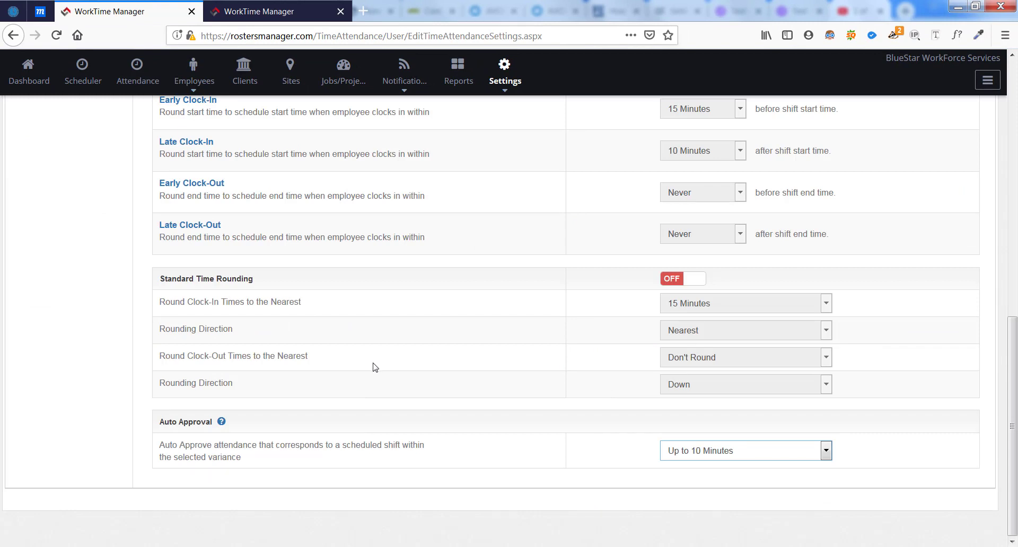
# - In the Required Fields settings, set how sites are filtered for employees to Display Rostered/Assigned Sites
pyautogui.scroll(5, 371, 367)
pyautogui.scroll(4, 374, 366)
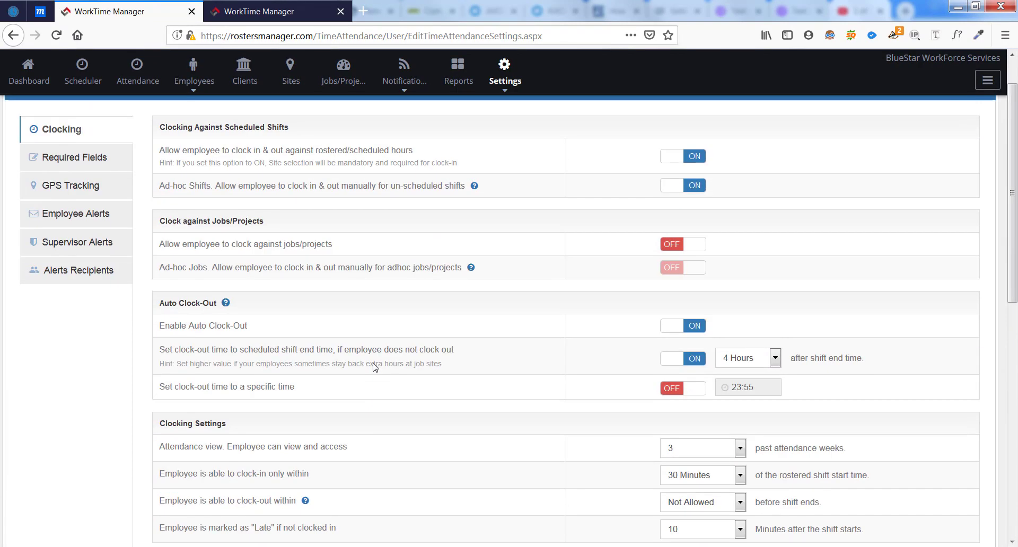
pyautogui.scroll(1, 374, 366)
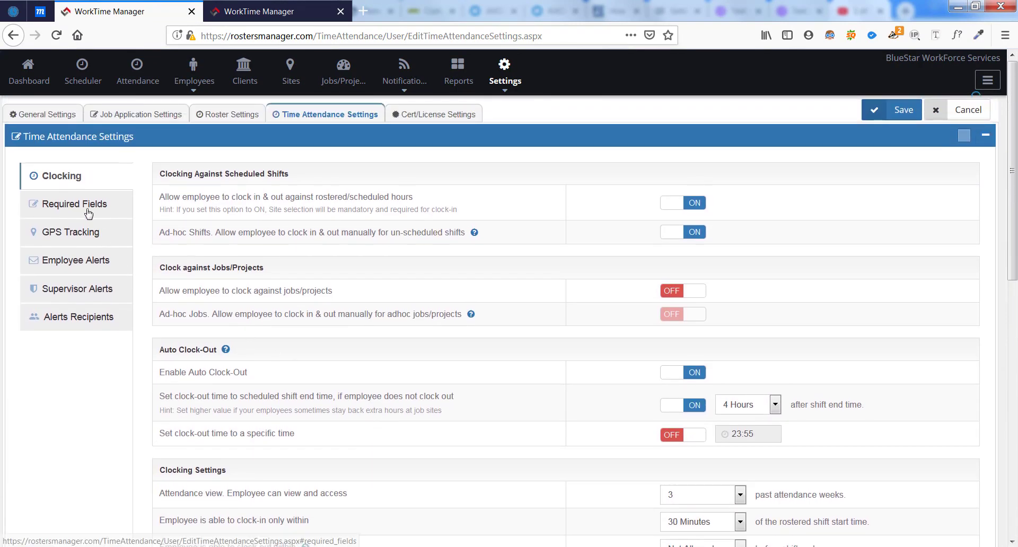
pyautogui.click(89, 212)
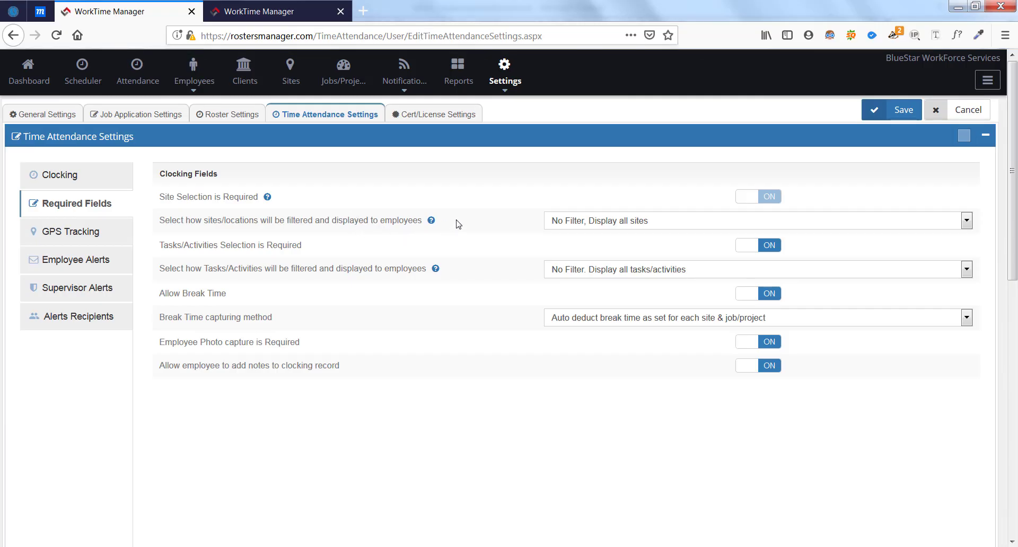
pyautogui.click(558, 229)
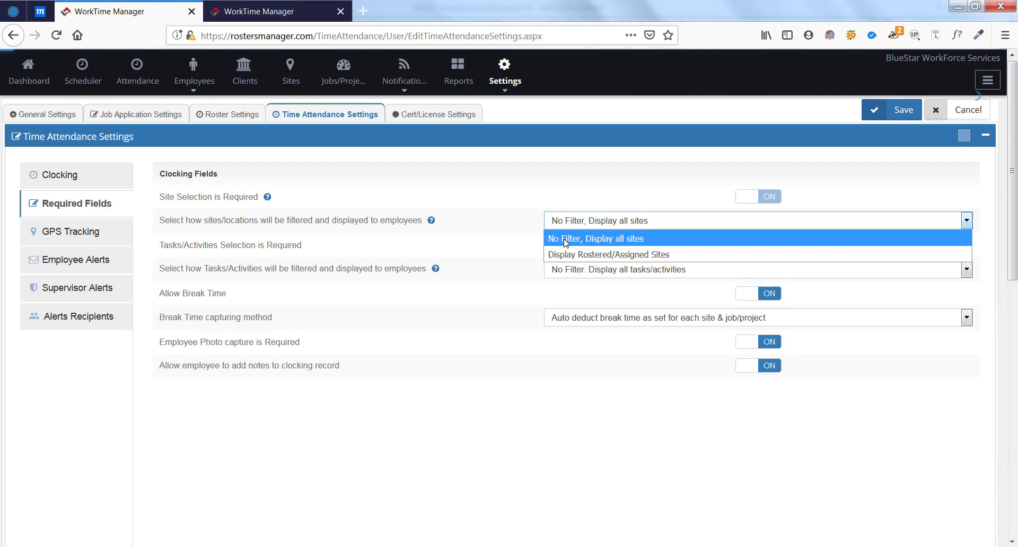
pyautogui.click(565, 243)
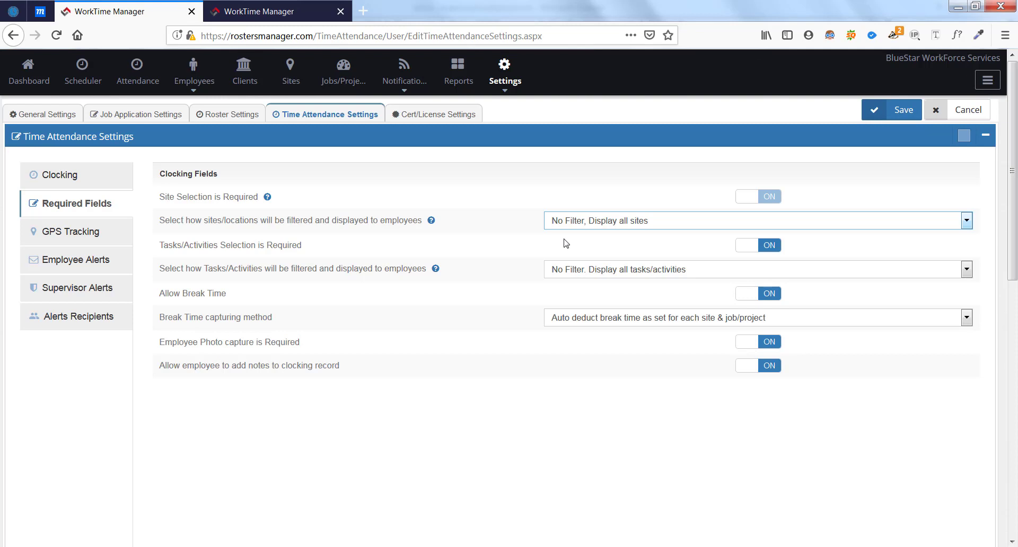
pyautogui.click(566, 222)
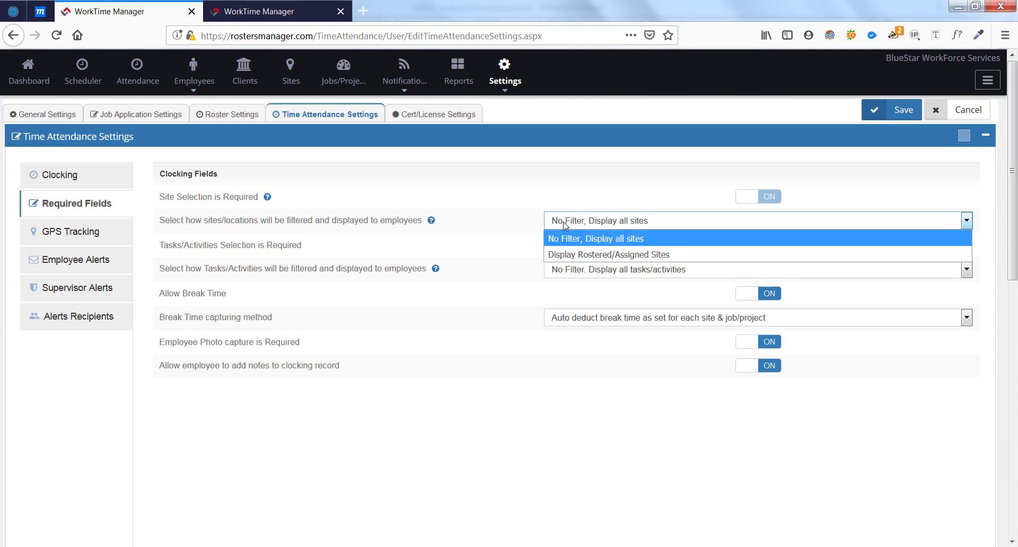
pyautogui.click(572, 256)
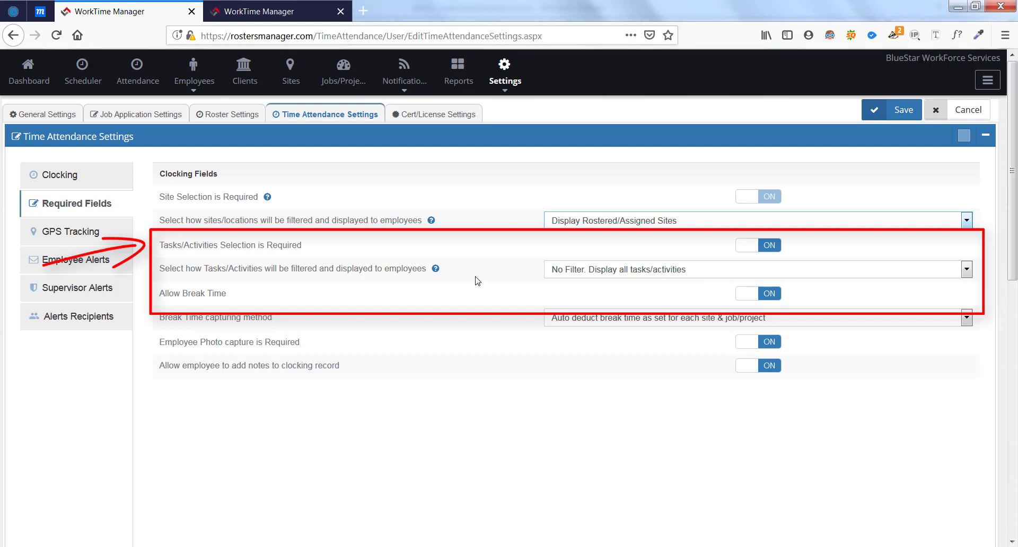
# - Review the filter options for tasks/activities and turn off the Employee Photo capture requirement
pyautogui.click(549, 272)
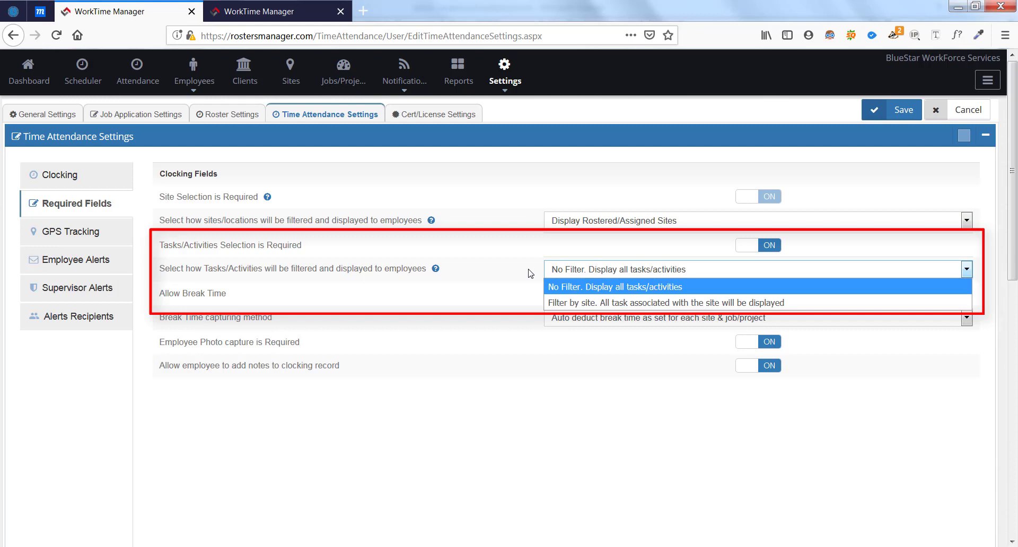
pyautogui.click(530, 273)
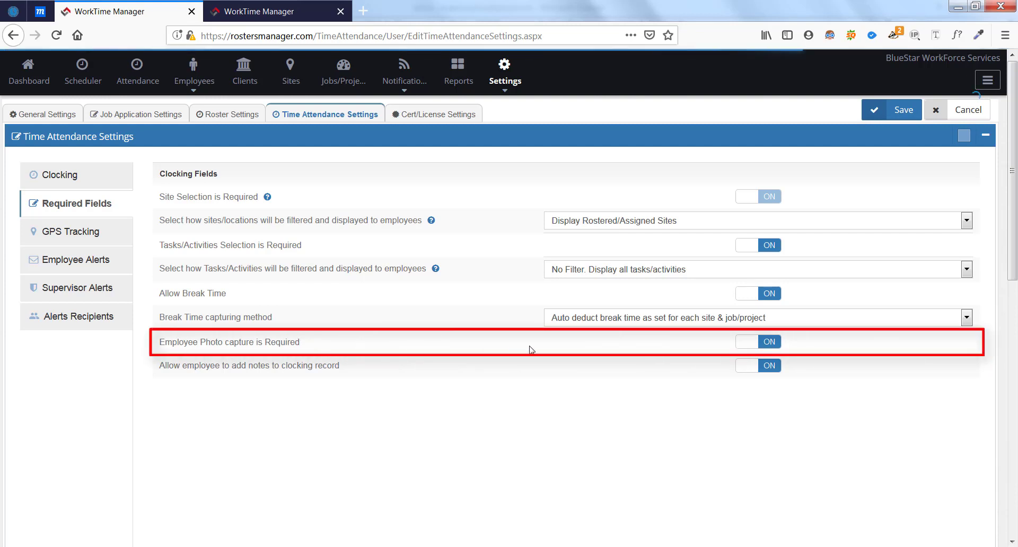
pyautogui.click(745, 344)
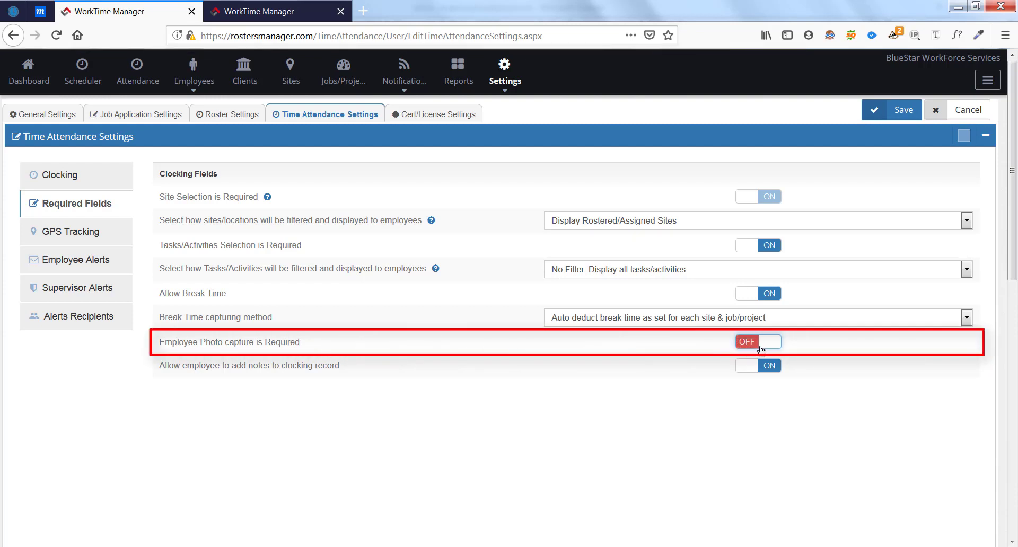
# - Turn the Employee Photo capture requirement back on, and switch the employee clocking notes option off and on again
pyautogui.click(765, 346)
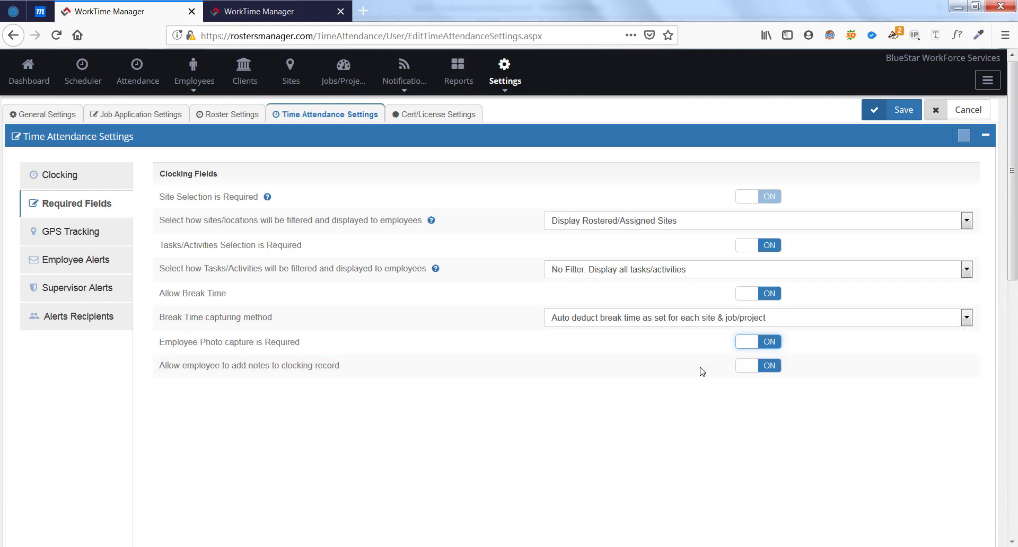
pyautogui.click(740, 373)
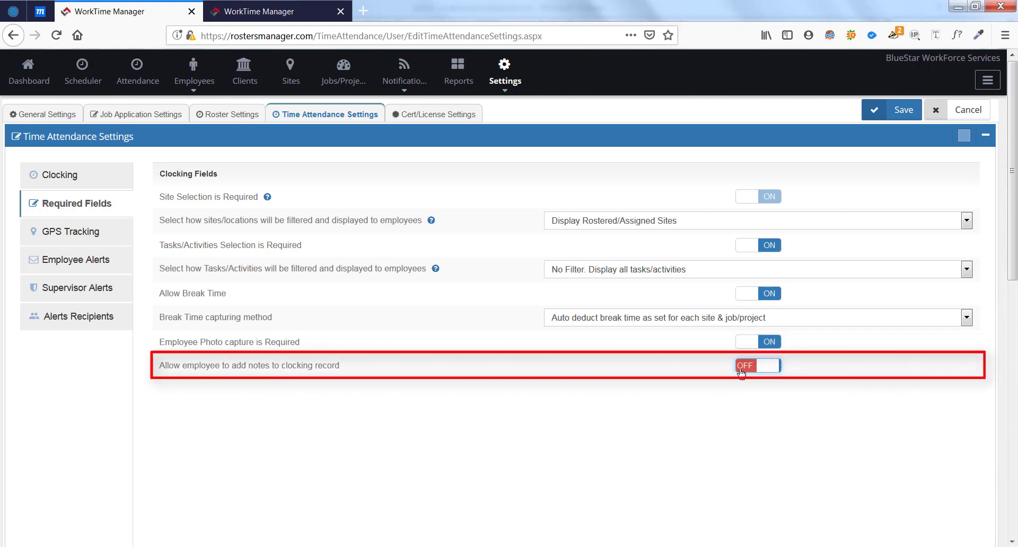
pyautogui.click(743, 371)
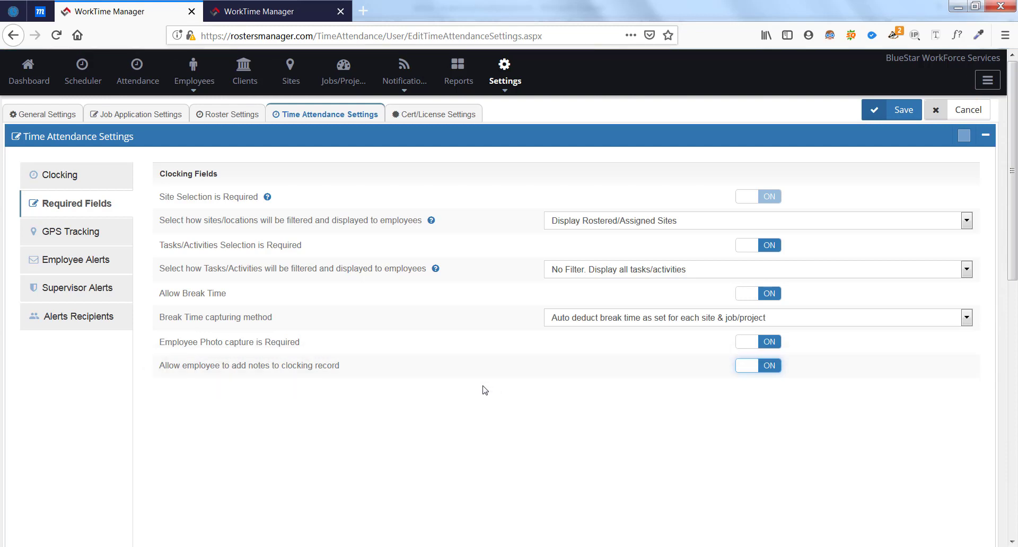
# - In the GPS Tracking settings, turn on Capture Employee GPS When Clocking, trying the option on, off and on again
pyautogui.click(91, 238)
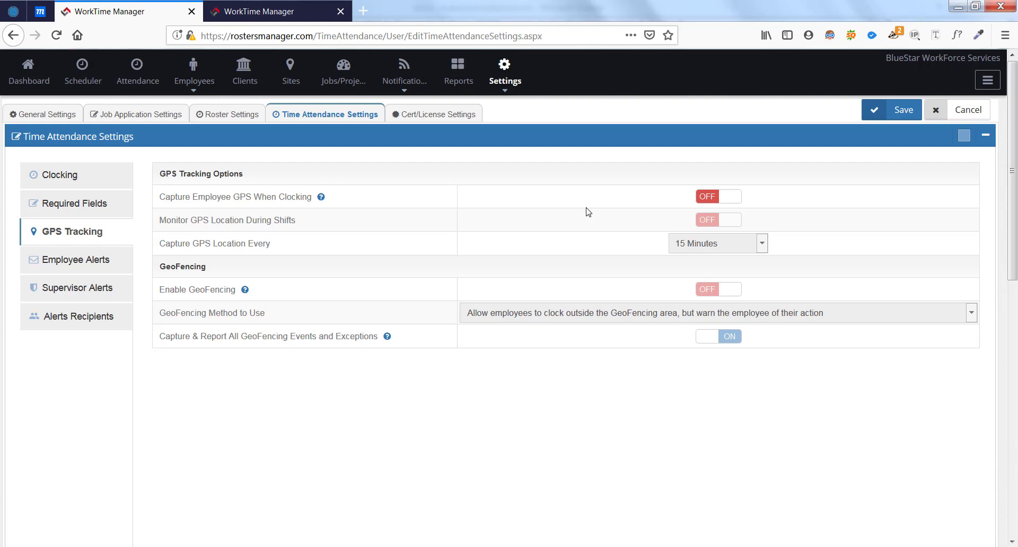
pyautogui.click(727, 201)
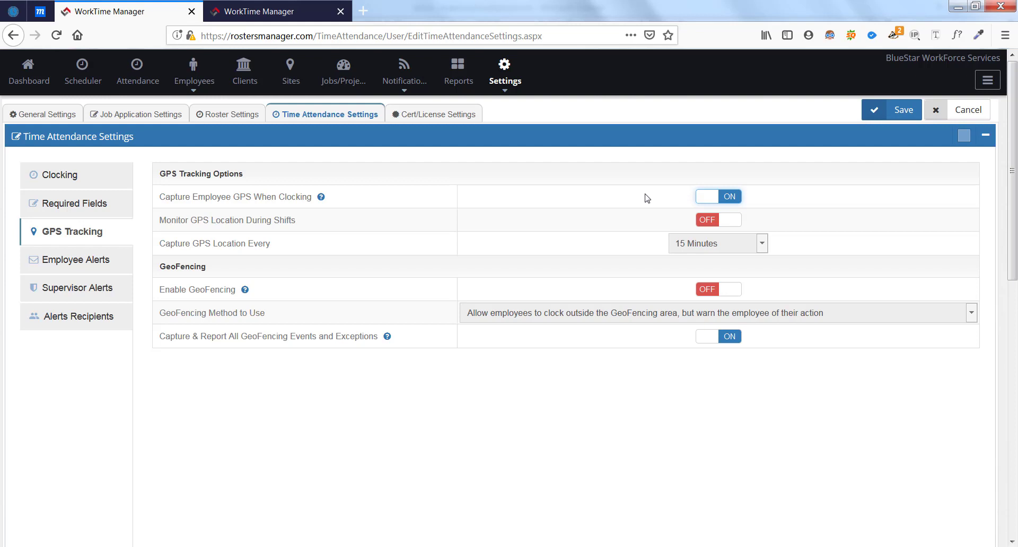
pyautogui.click(701, 201)
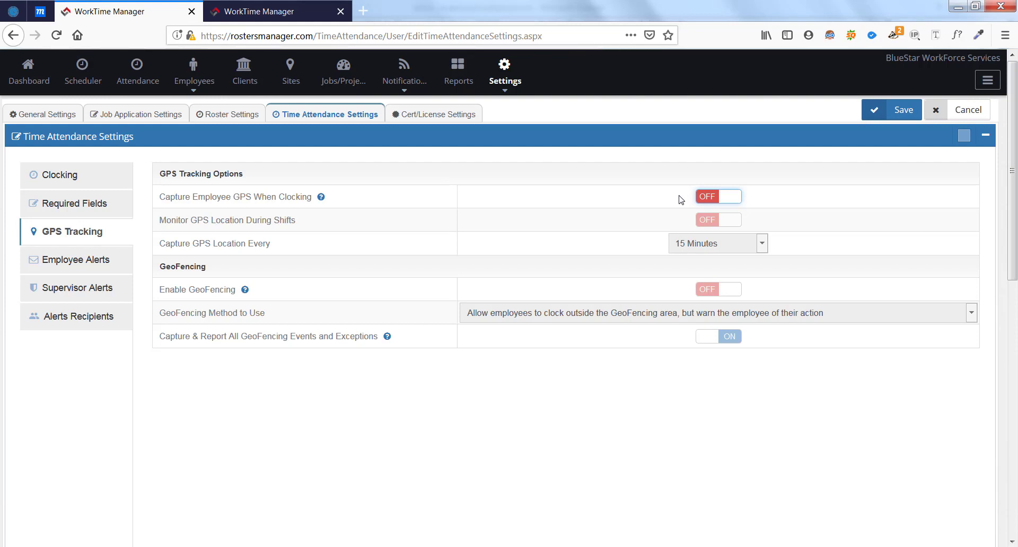
pyautogui.click(731, 203)
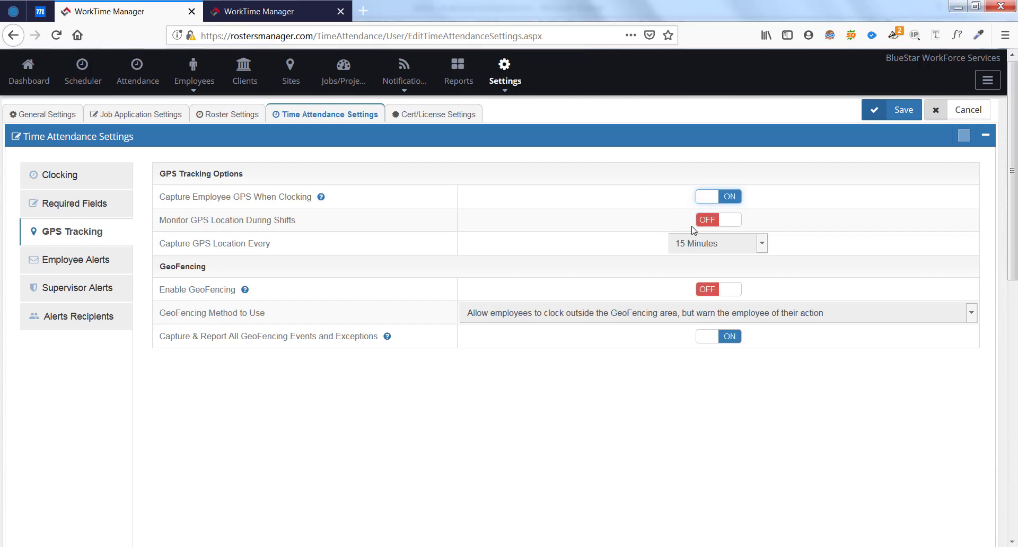
# - Turn on Monitor GPS Location During Shifts with a capture interval of 15 Minutes and save the settings
pyautogui.click(726, 225)
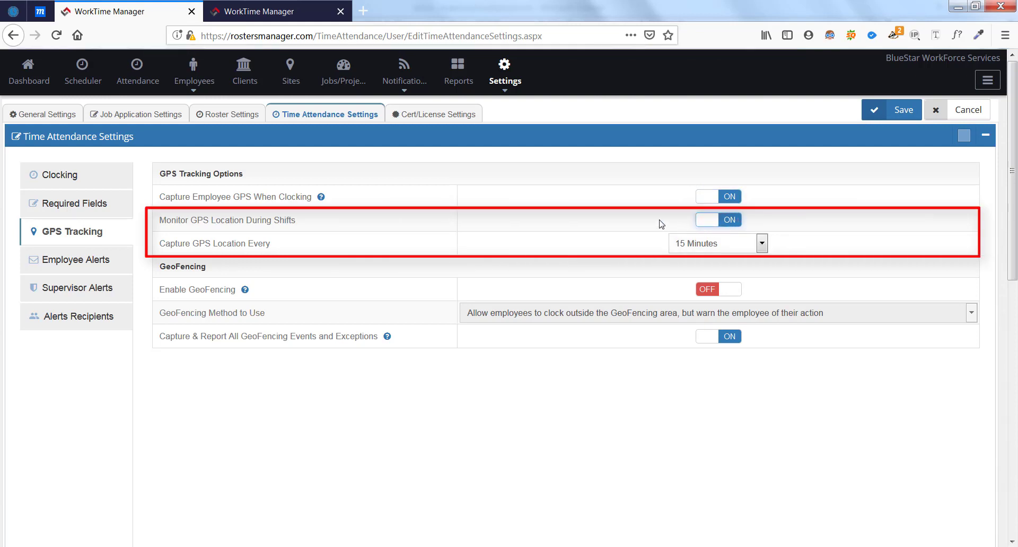
pyautogui.click(708, 249)
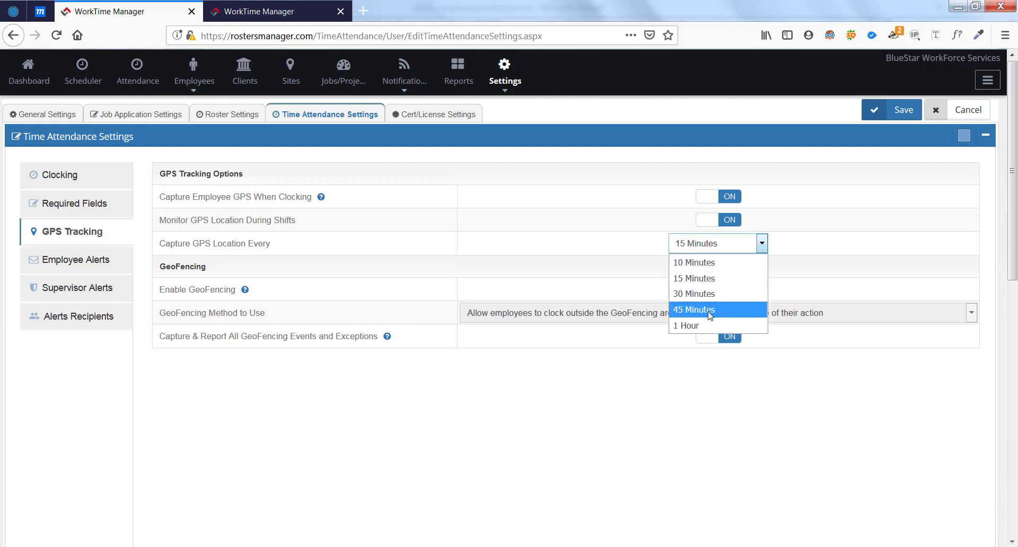
pyautogui.click(700, 280)
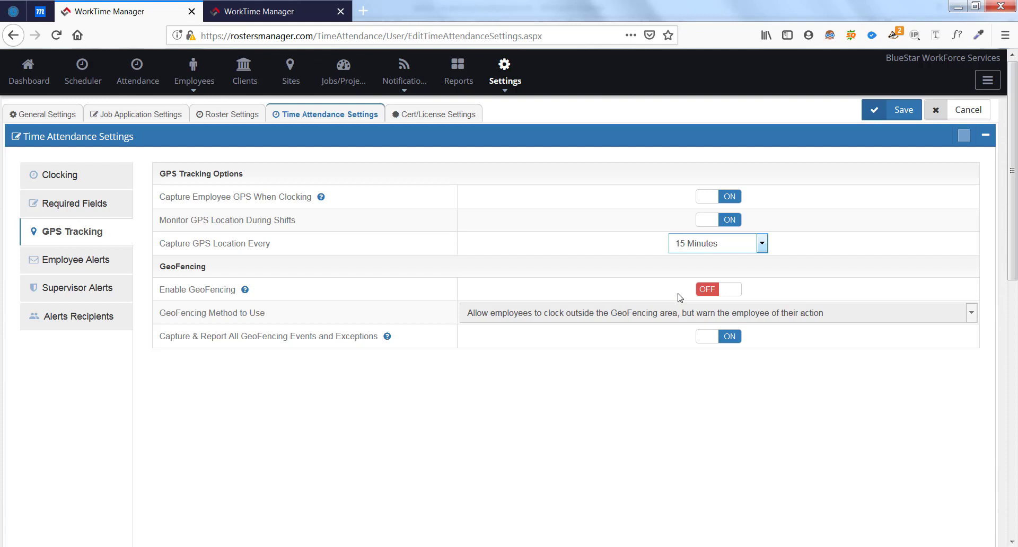
pyautogui.click(908, 111)
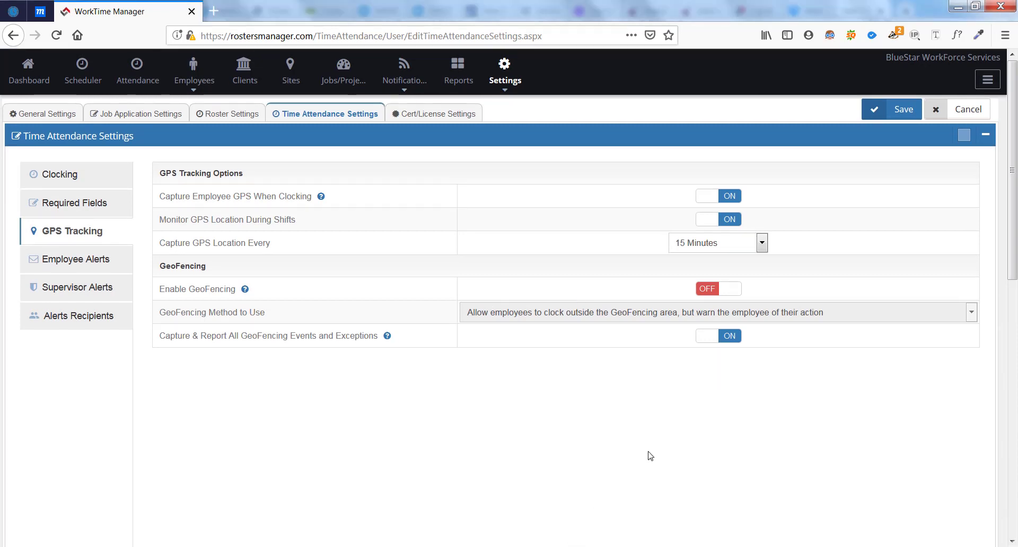
# - Switch to the ClickTime app on the mirrored phone and clock in to an unscheduled shift at the Sydney site
pyautogui.click(552, 546)
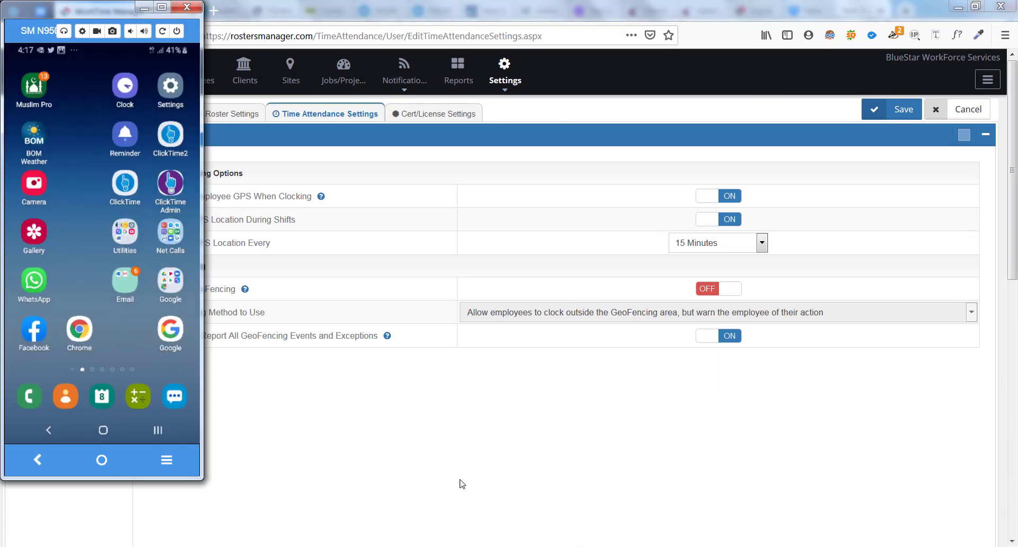
pyautogui.click(130, 172)
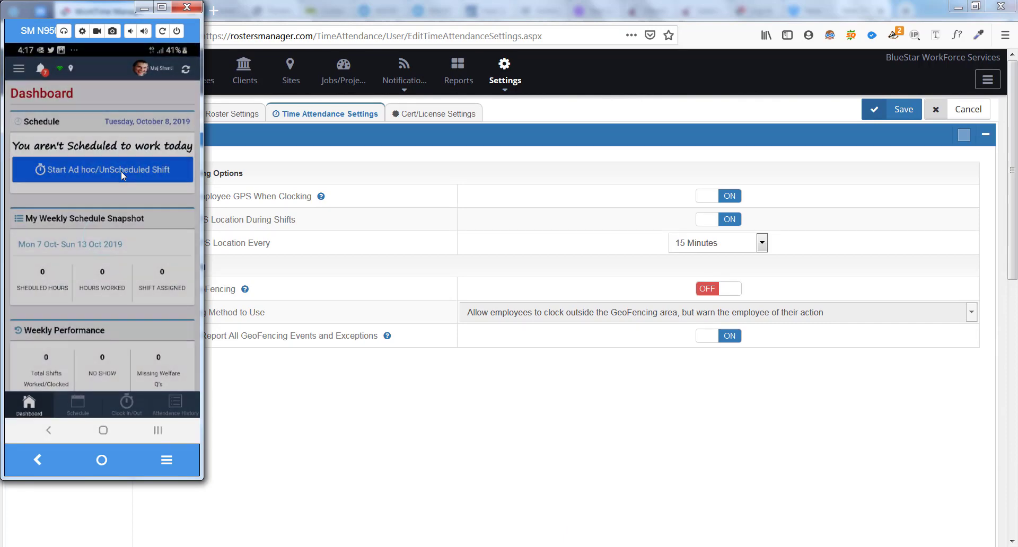
pyautogui.click(121, 171)
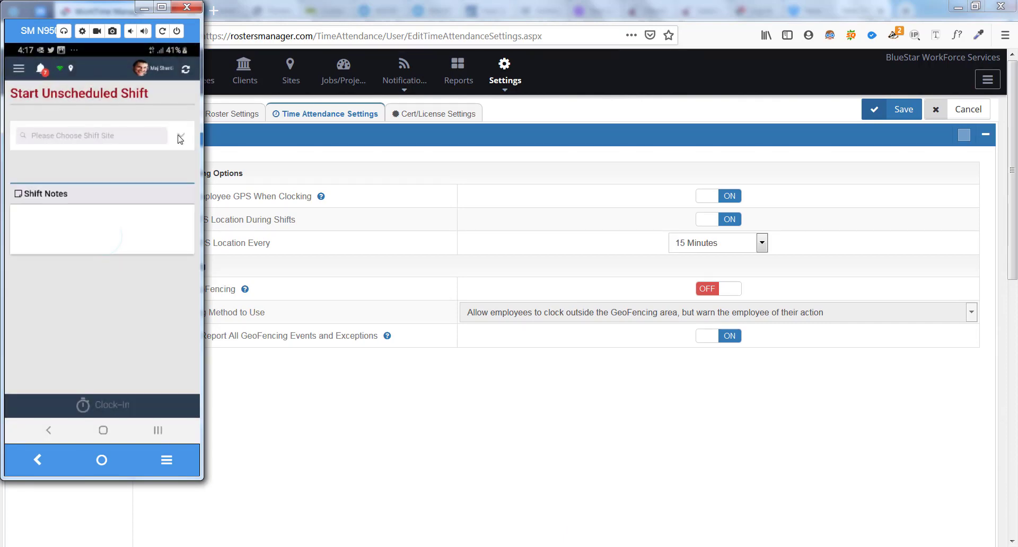
pyautogui.click(90, 221)
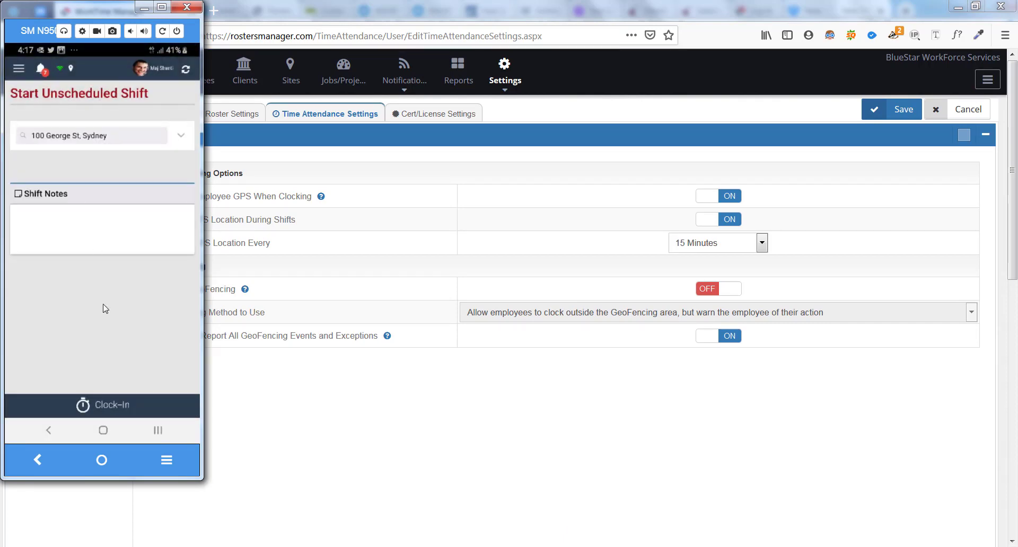
pyautogui.click(116, 404)
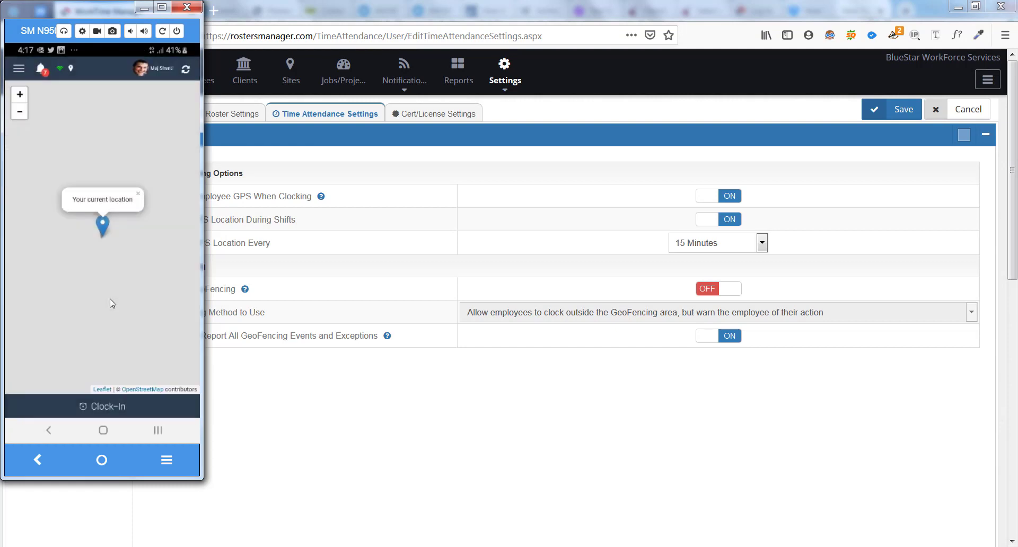
pyautogui.click(109, 404)
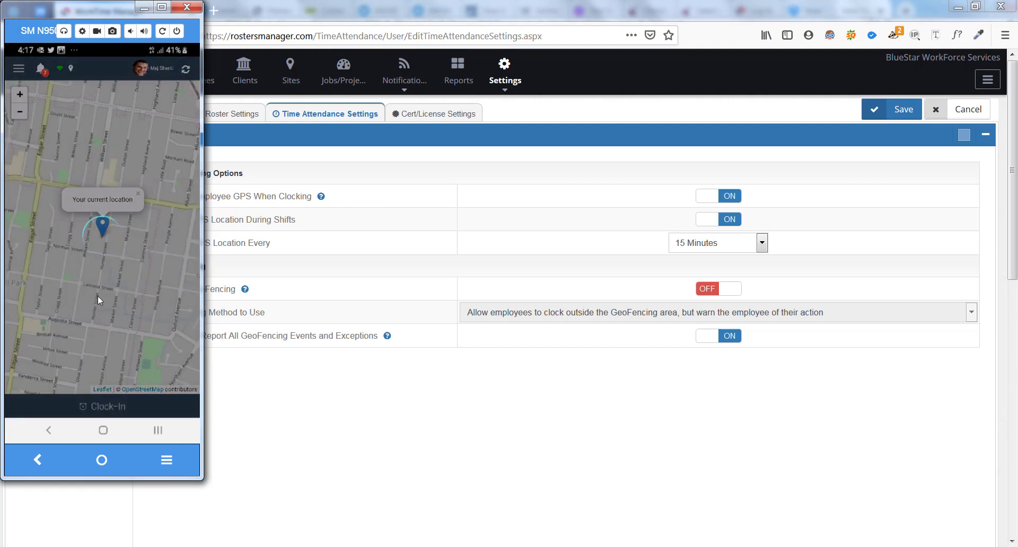
pyautogui.click(95, 270)
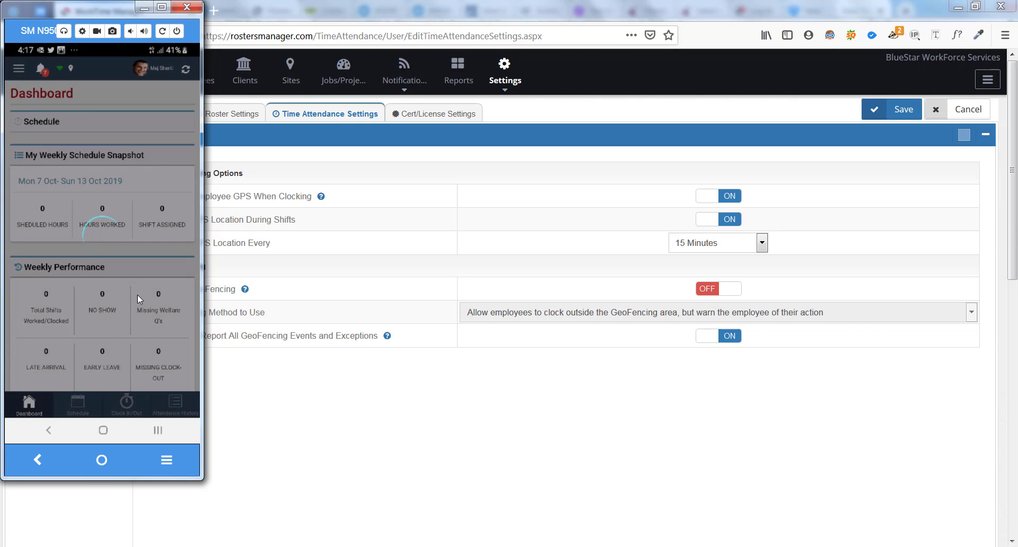
# - Return to the browser, open the attendance time card list in a separate tab and search today's records
pyautogui.click(261, 392)
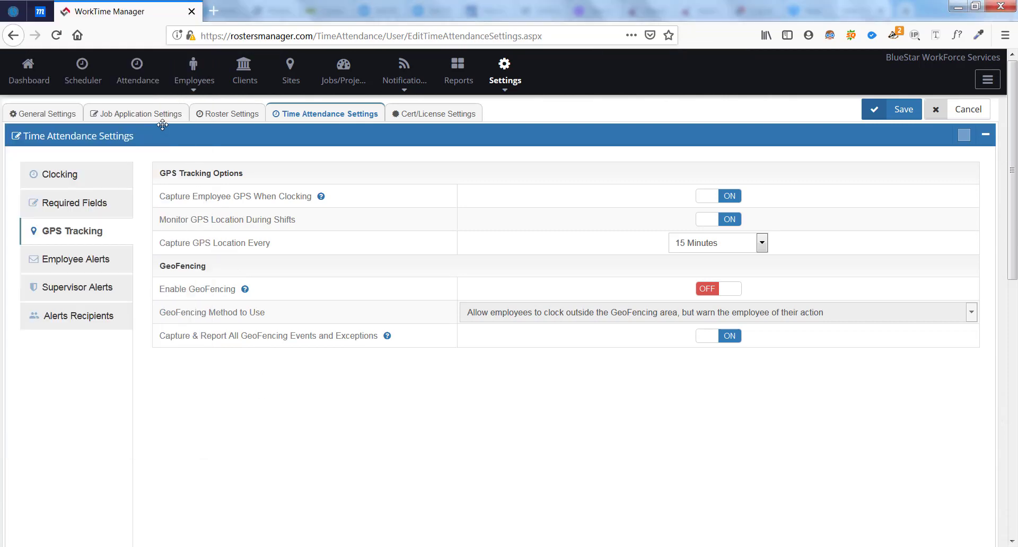
pyautogui.middleClick(139, 80)
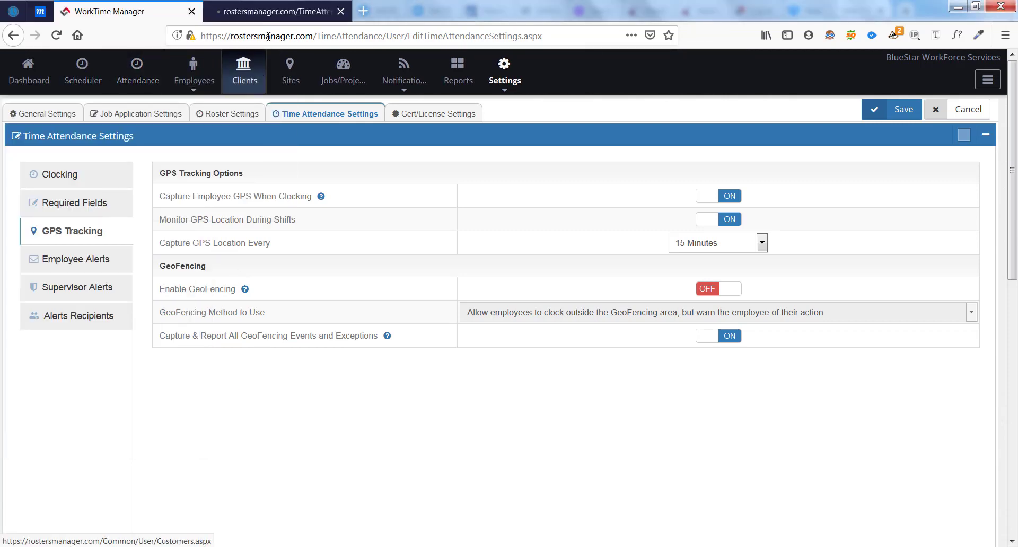
pyautogui.click(268, 12)
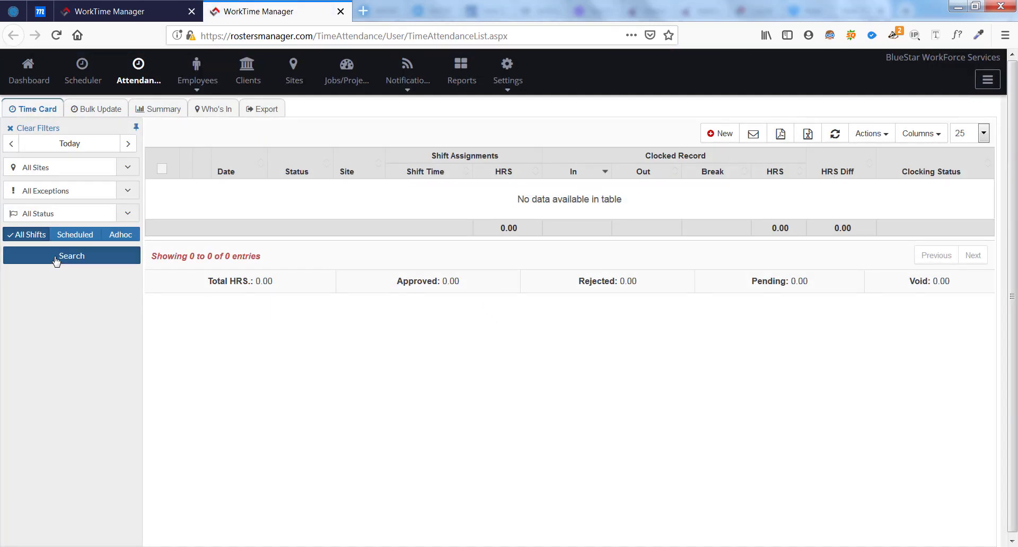
pyautogui.click(56, 257)
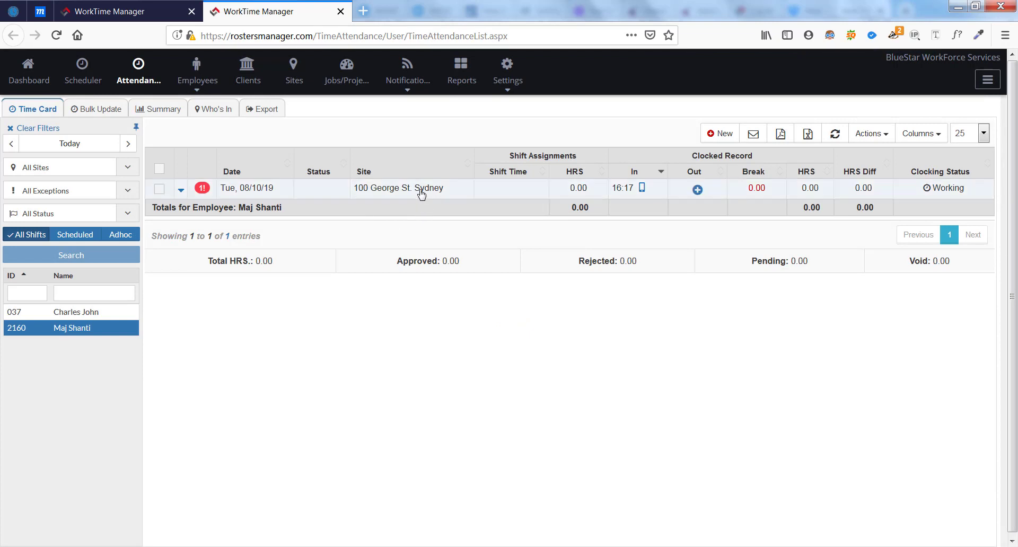
# - View the clock-in record's details, examine the clock-in location and geofence on a wider map, and close the details
pyautogui.rightClick(420, 191)
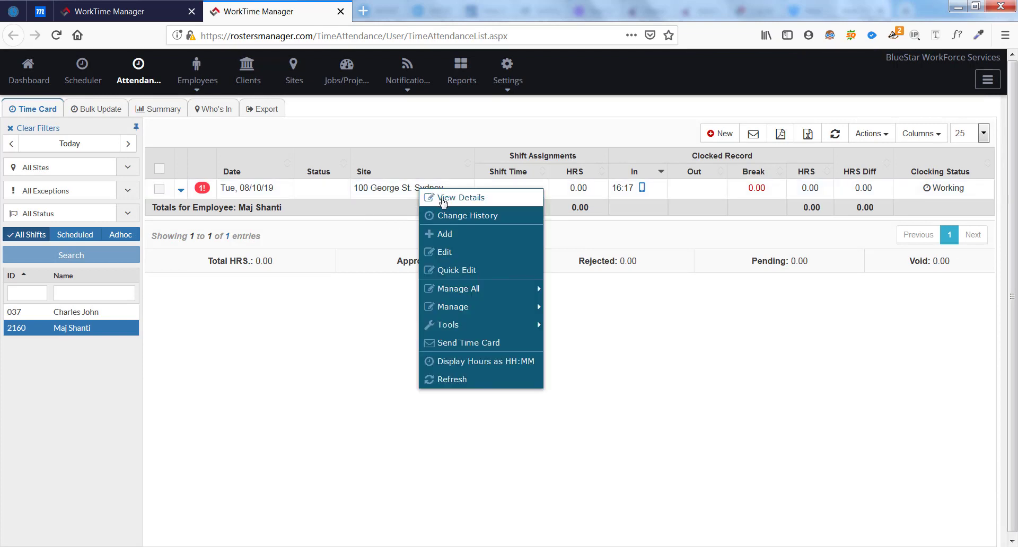
pyautogui.click(444, 199)
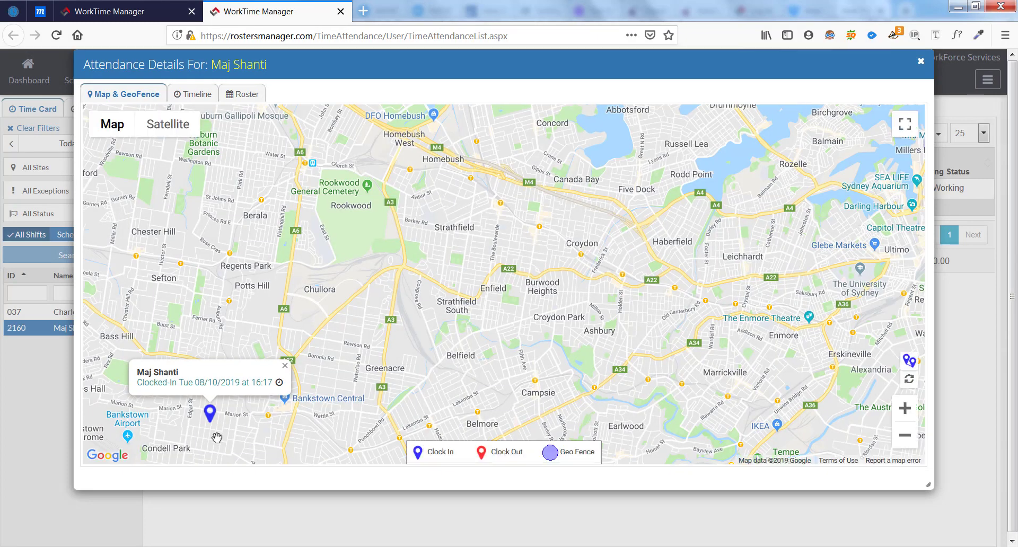
pyautogui.click(910, 442)
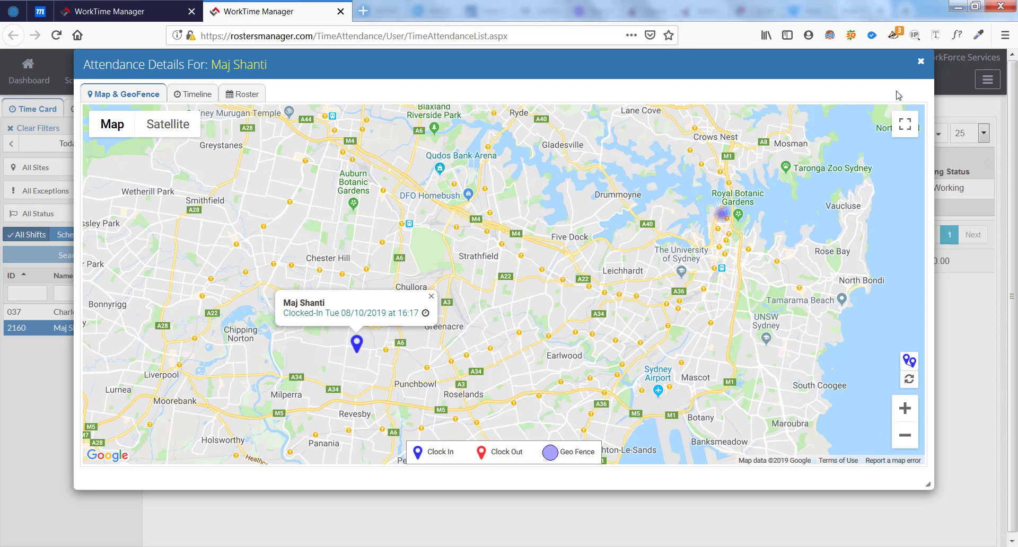
pyautogui.click(921, 61)
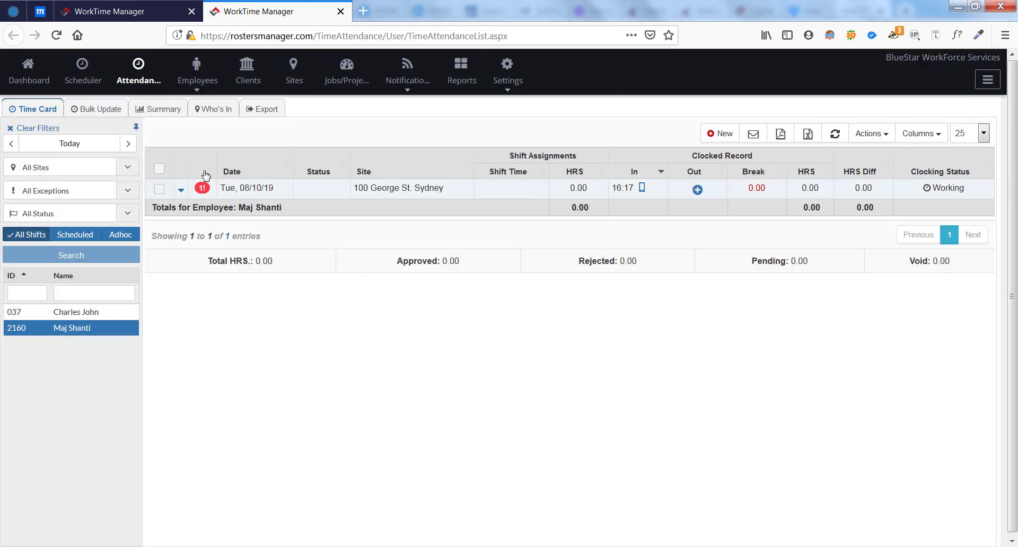
# - Back in the GPS Tracking settings, enable GeoFencing, allow clocking outside the GeoFencing area with a warning to the employee, and save
pyautogui.click(128, 11)
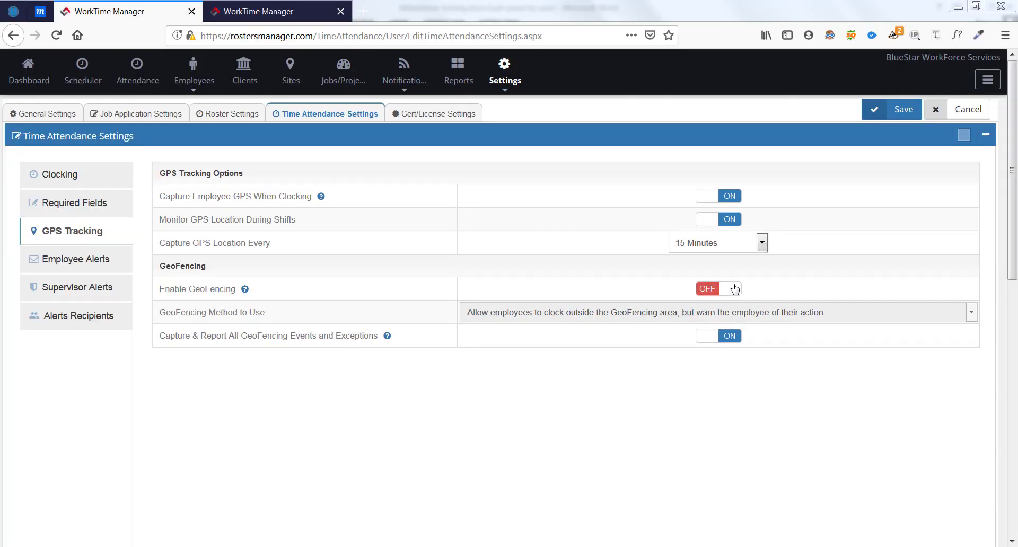
pyautogui.click(745, 305)
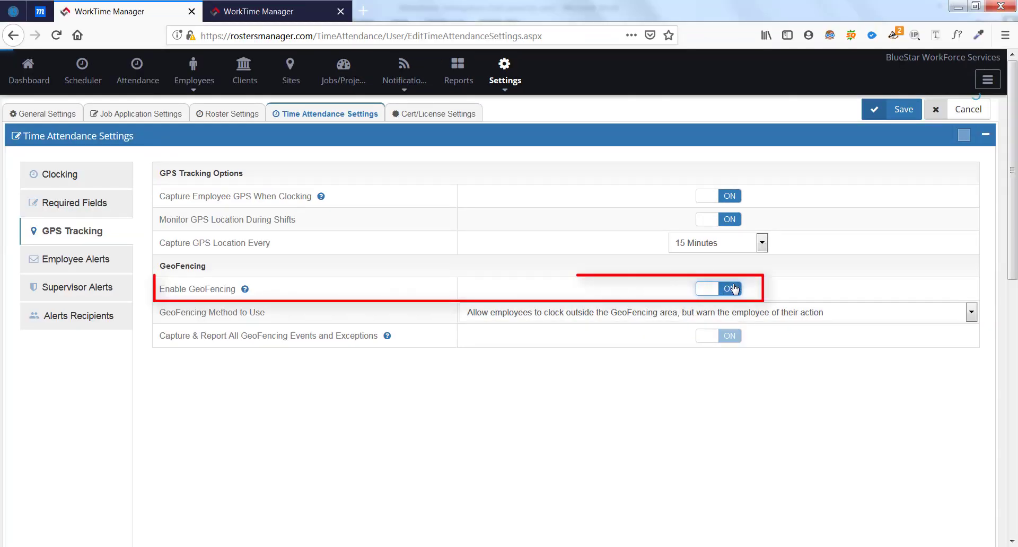
pyautogui.click(639, 314)
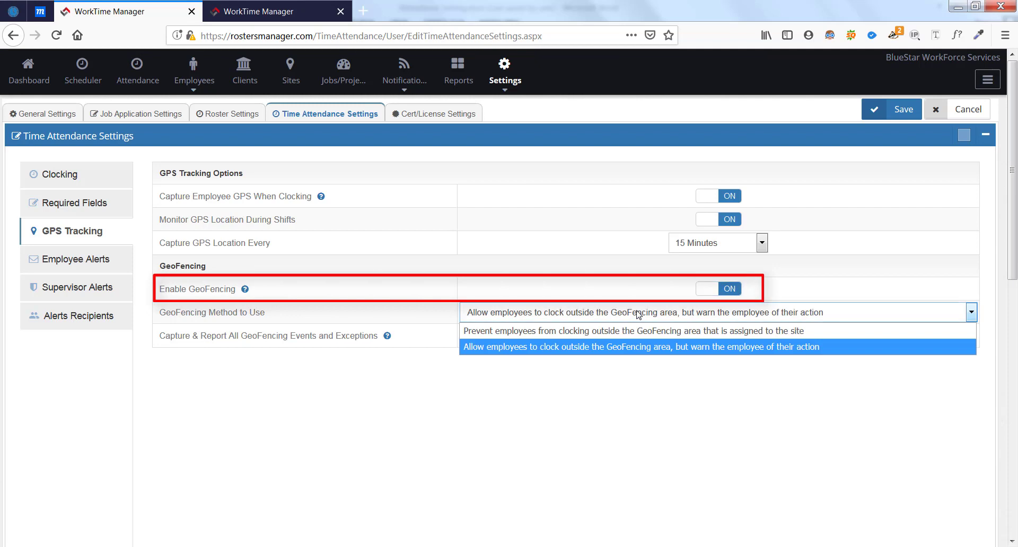
pyautogui.click(566, 350)
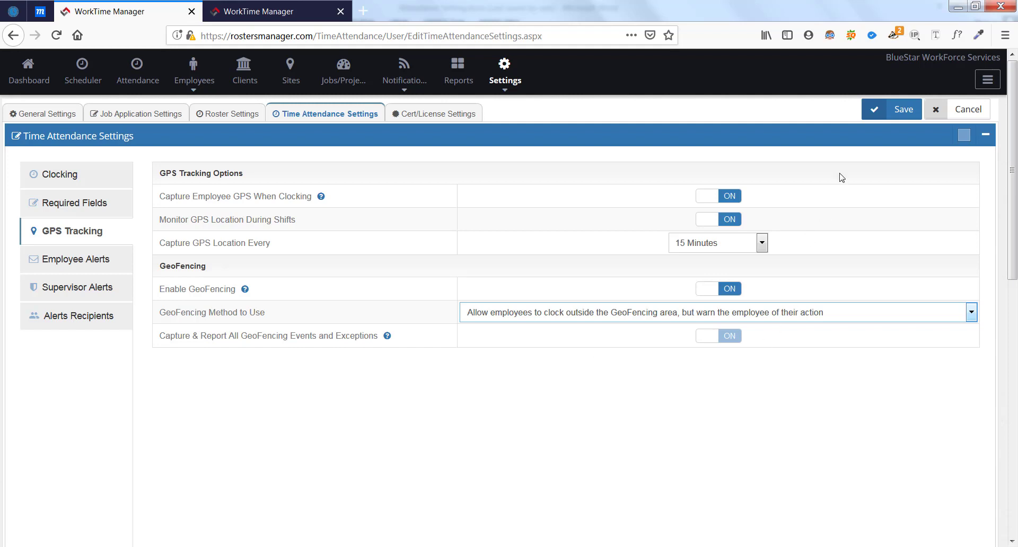
pyautogui.click(901, 119)
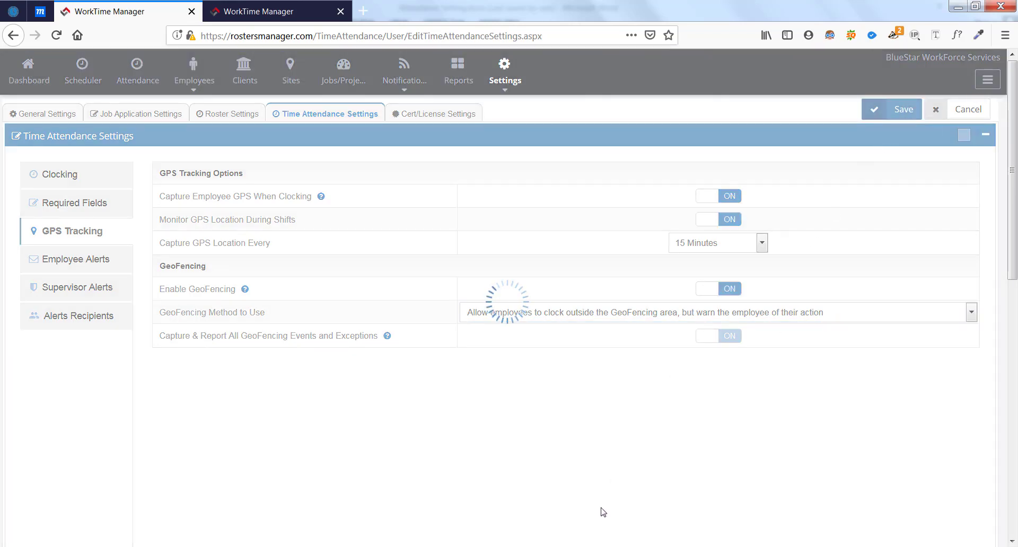
# - Switch to the ClickTime app on the mirrored phone and try to clock out of the ad hoc unscheduled shift, cancelling at the warning
pyautogui.click(573, 546)
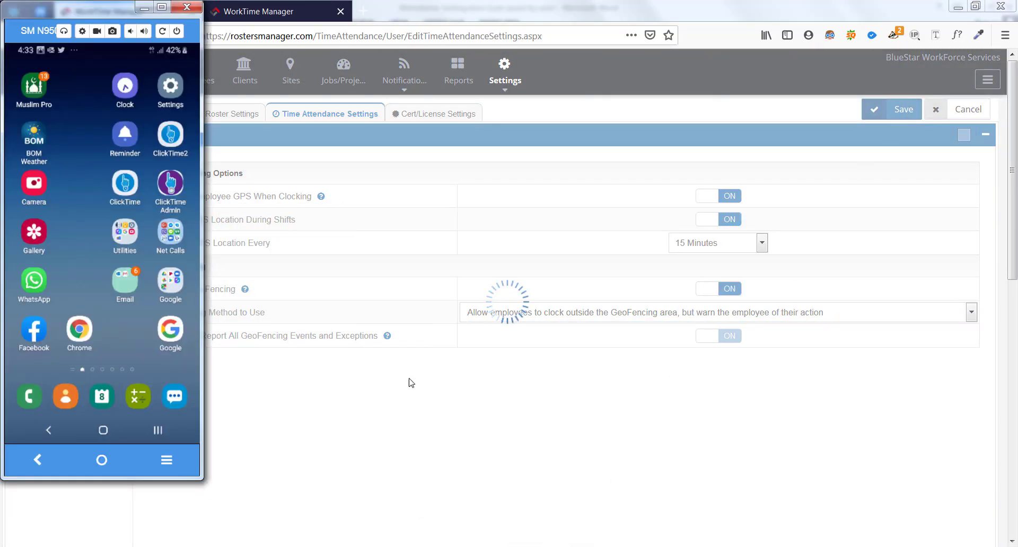
pyautogui.click(124, 186)
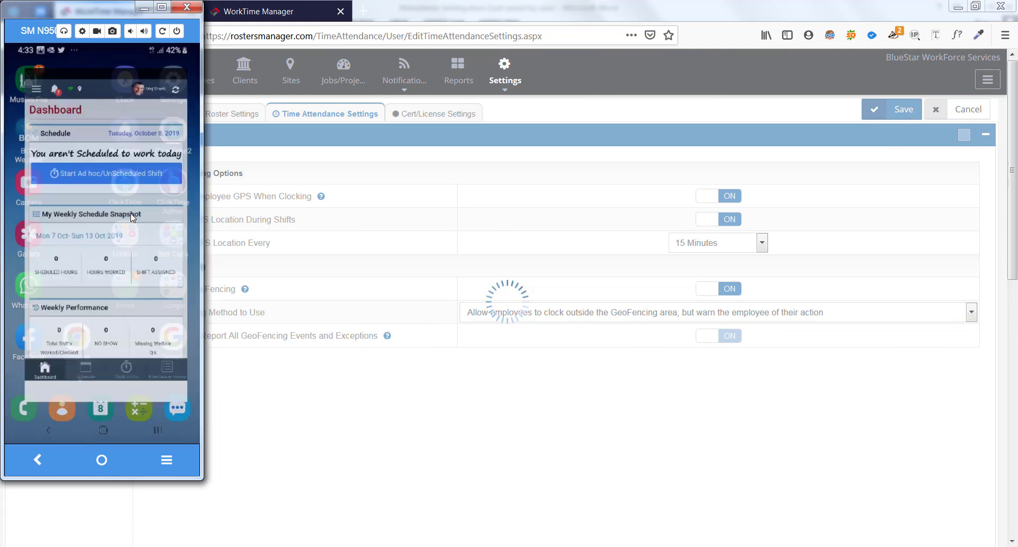
pyautogui.click(124, 403)
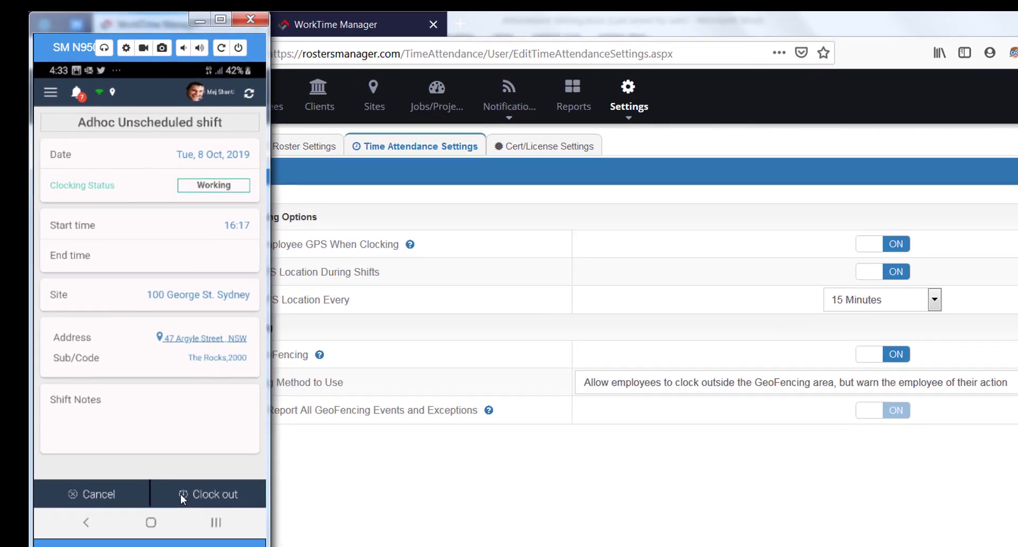
pyautogui.click(138, 423)
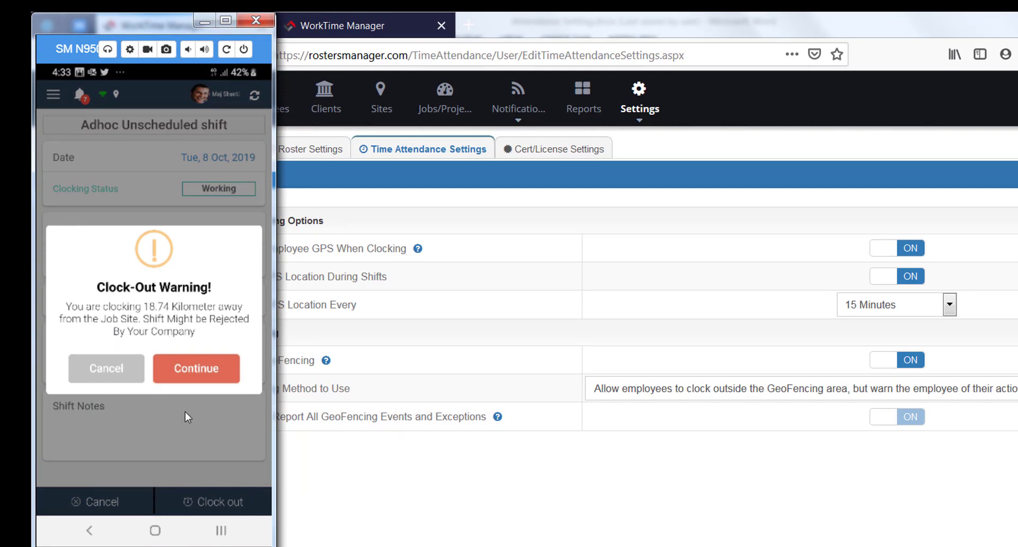
pyautogui.click(130, 374)
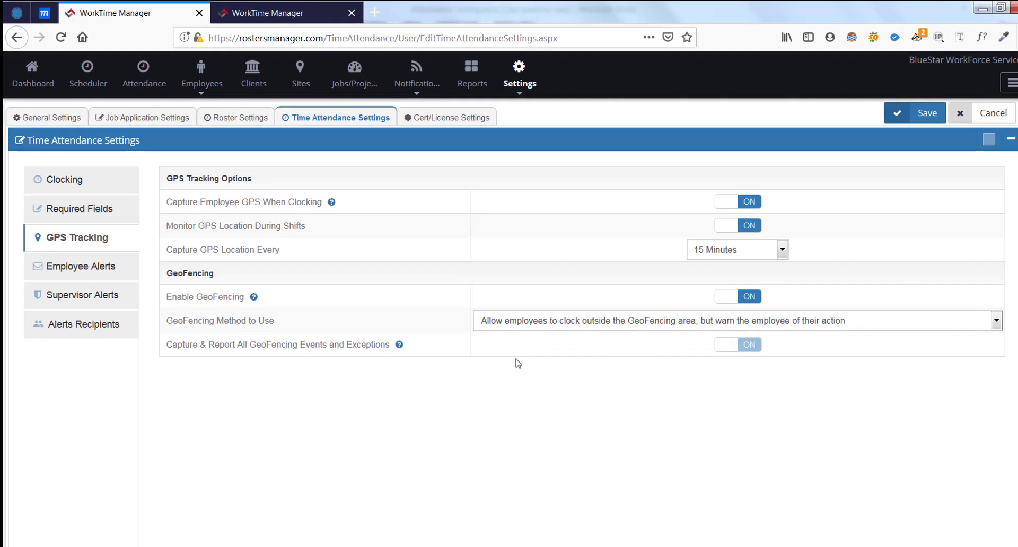
# - Back in the browser, set the GeoFencing method to prevent employees from clocking outside the site's assigned GeoFencing area, and save
pyautogui.click(628, 378)
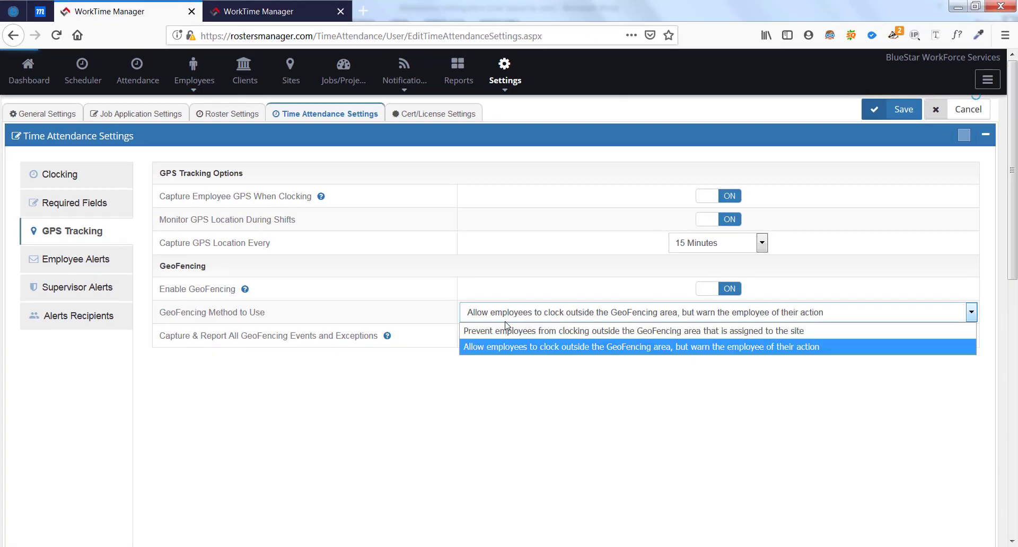
pyautogui.click(506, 331)
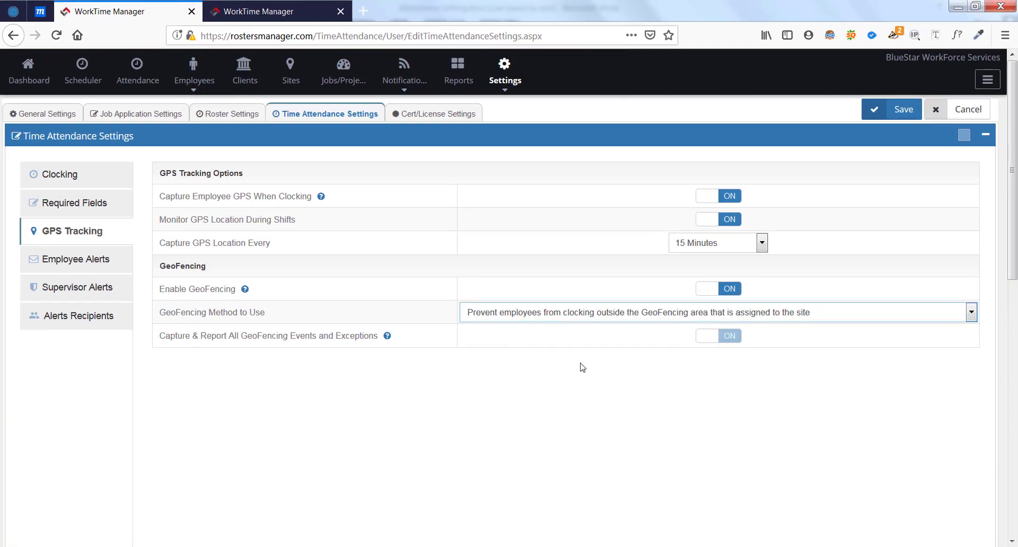
pyautogui.click(902, 112)
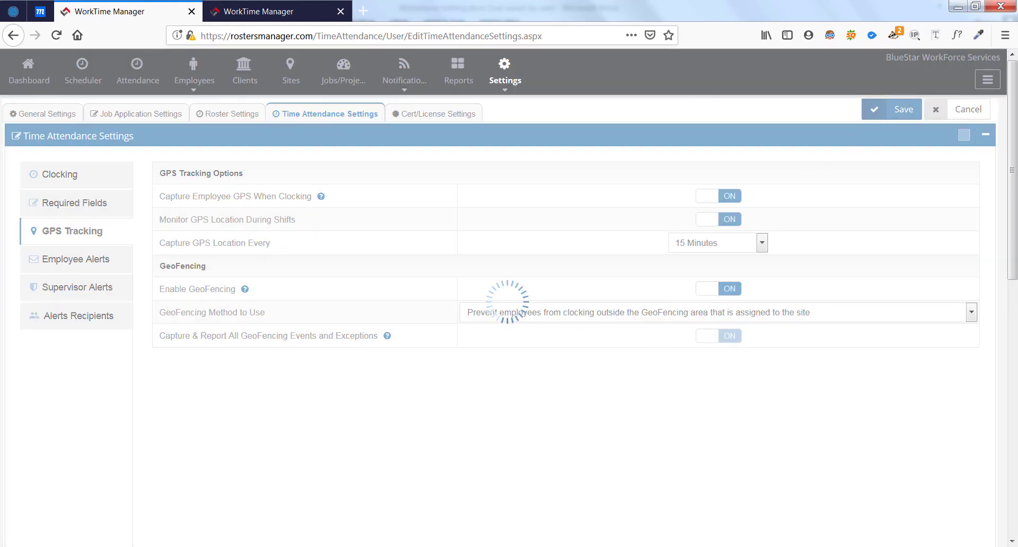
# - Try again to clock out of the unscheduled shift in the phone's ClickTime app, dismiss the message, and return to the GPS Tracking settings
pyautogui.click(567, 541)
pyautogui.click(131, 403)
pyautogui.click(132, 403)
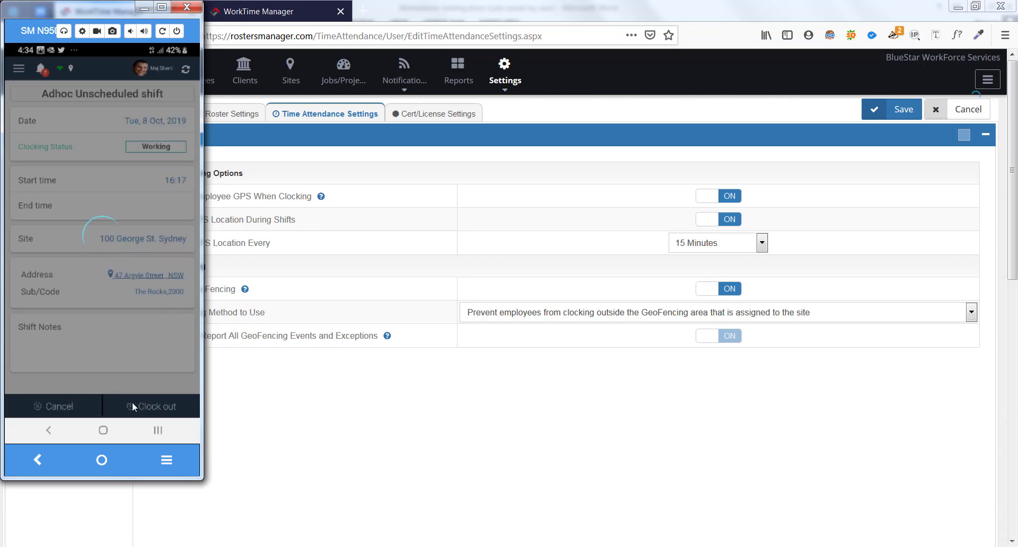
pyautogui.click(133, 402)
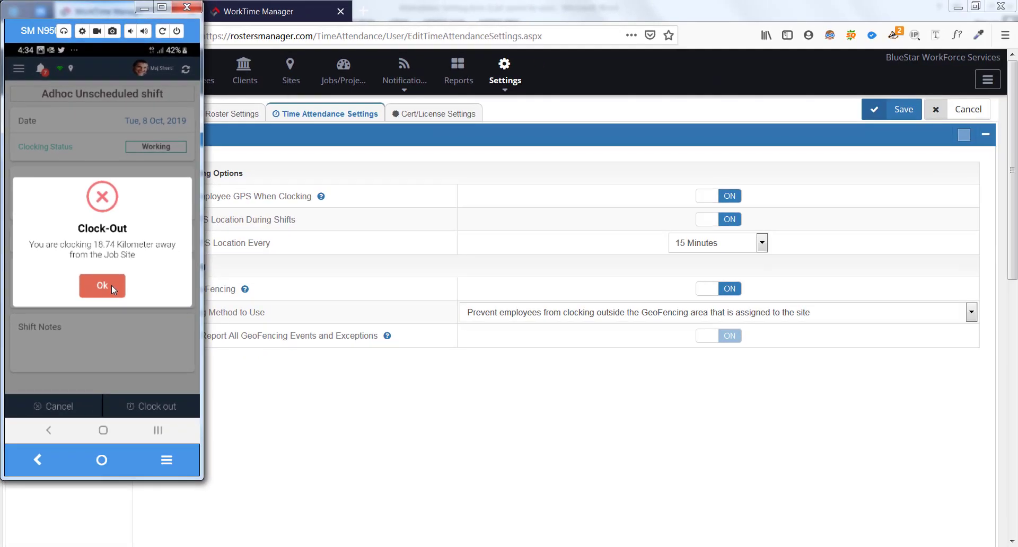
pyautogui.click(194, 478)
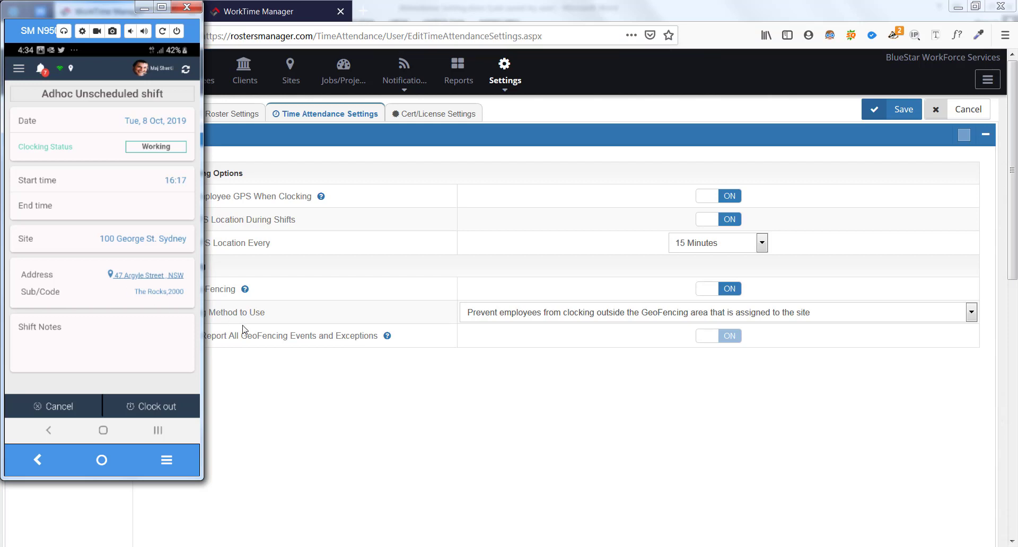
pyautogui.click(299, 369)
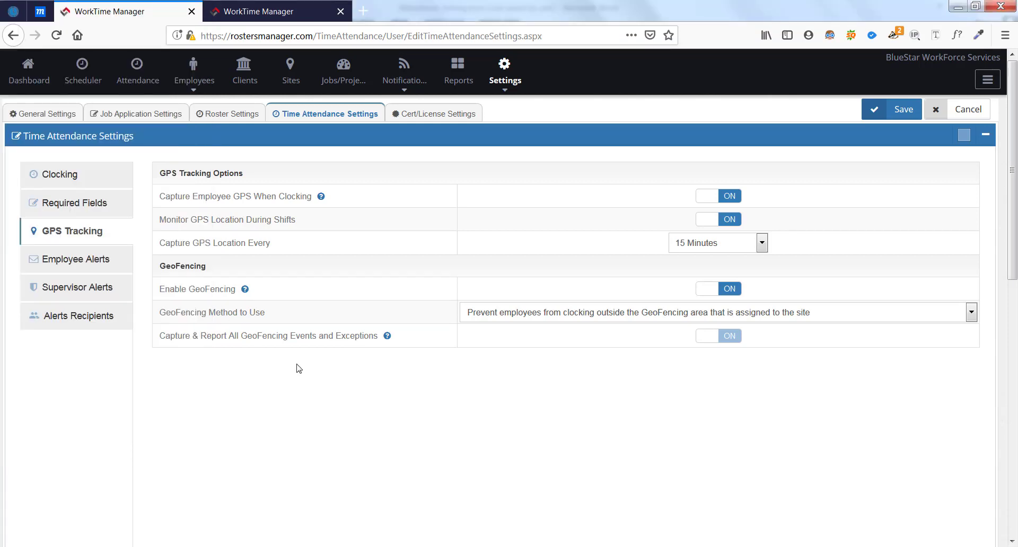